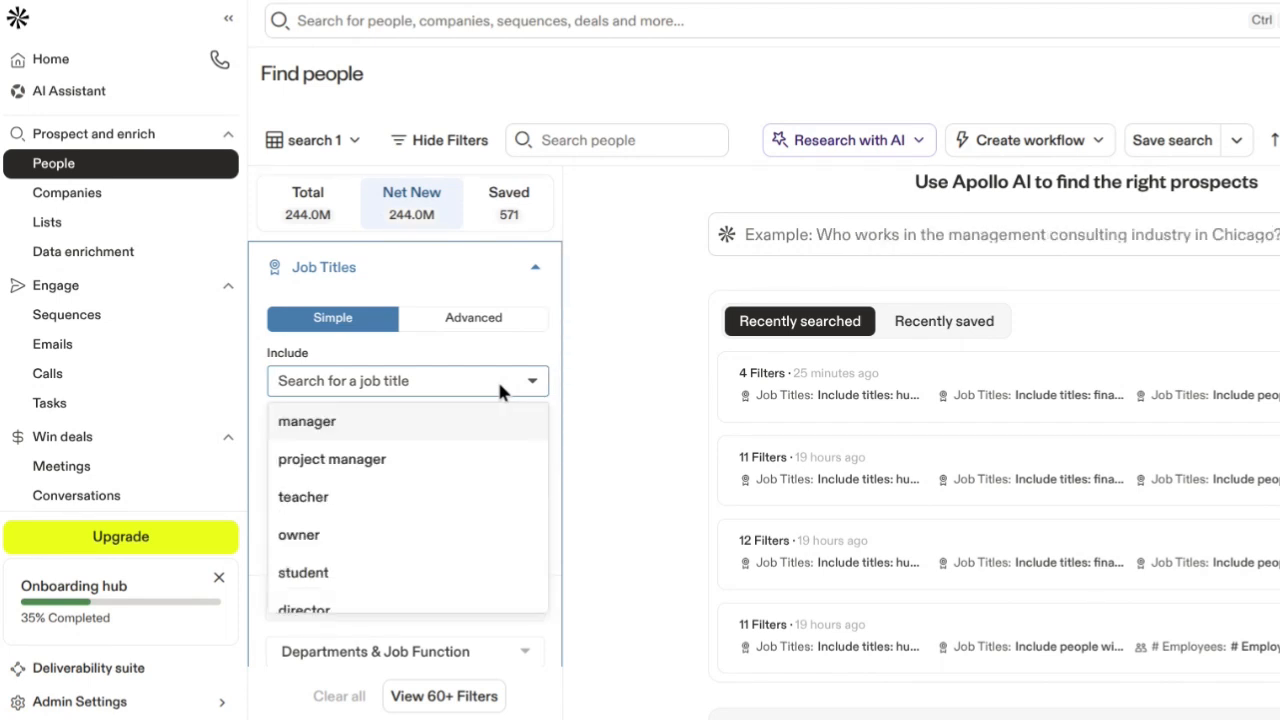
Filter the people search to include the job title "human resource manager".
type("huma")
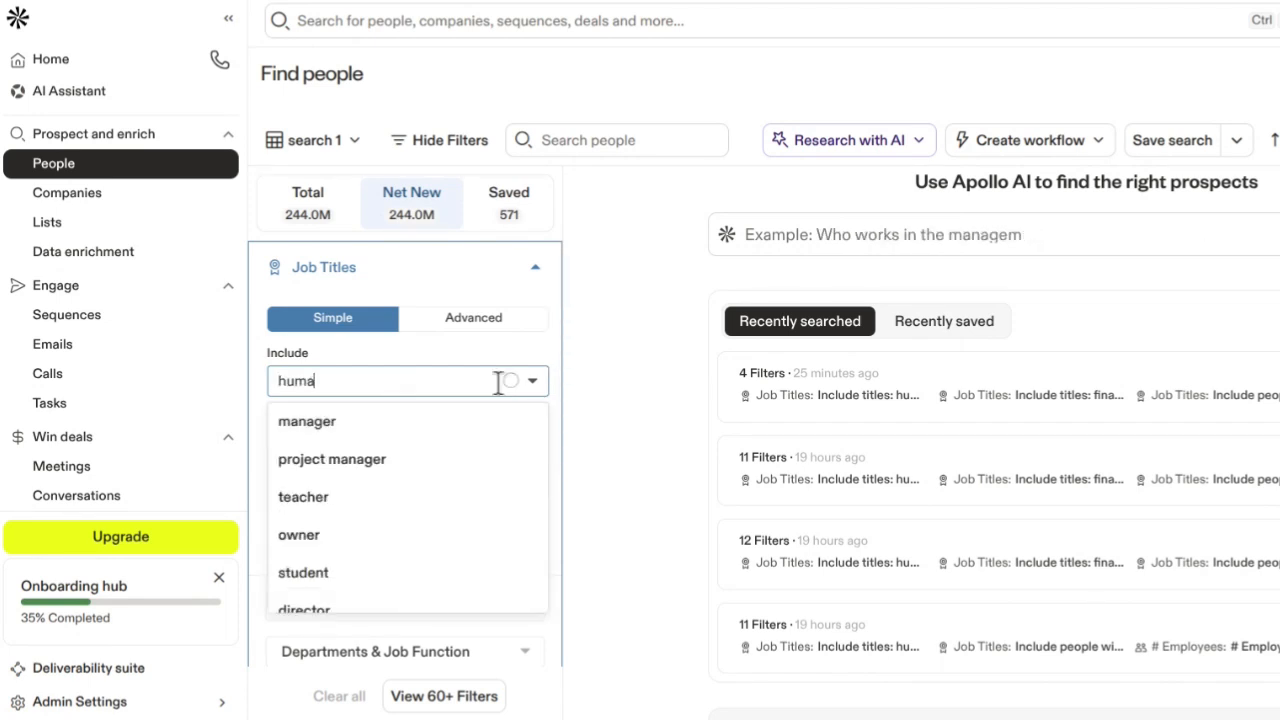
type("n reso")
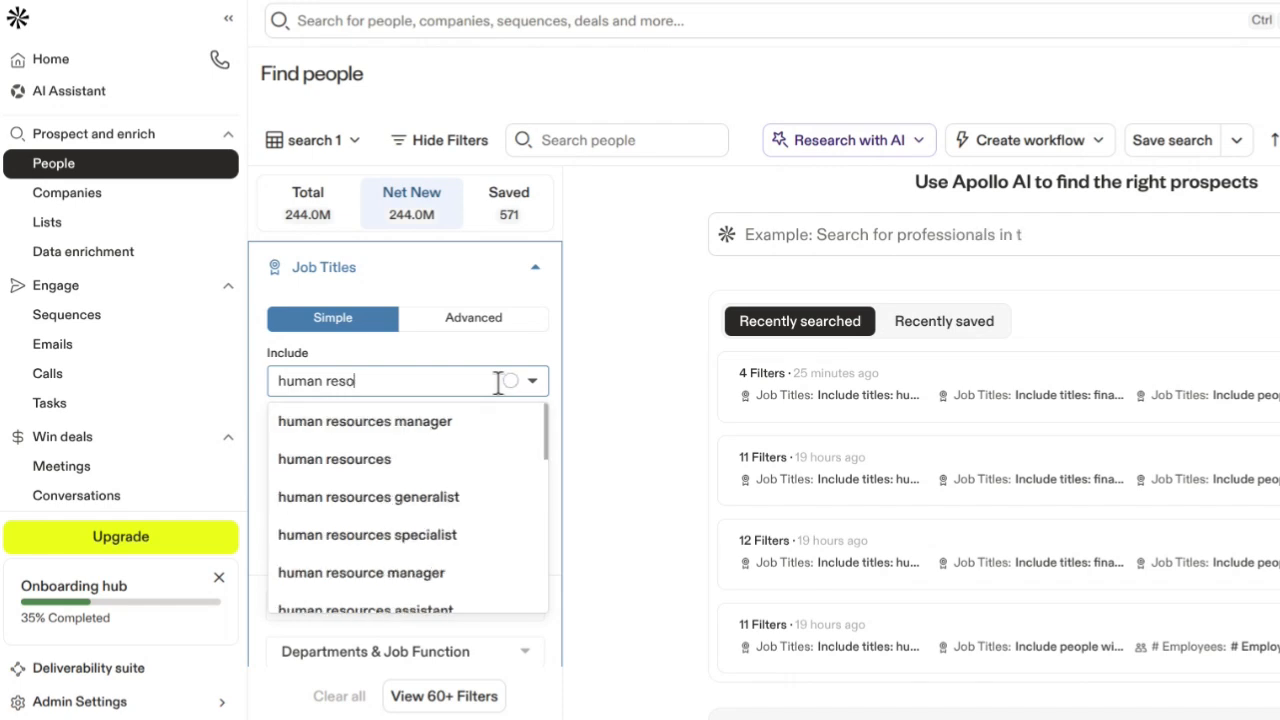
type("urce")
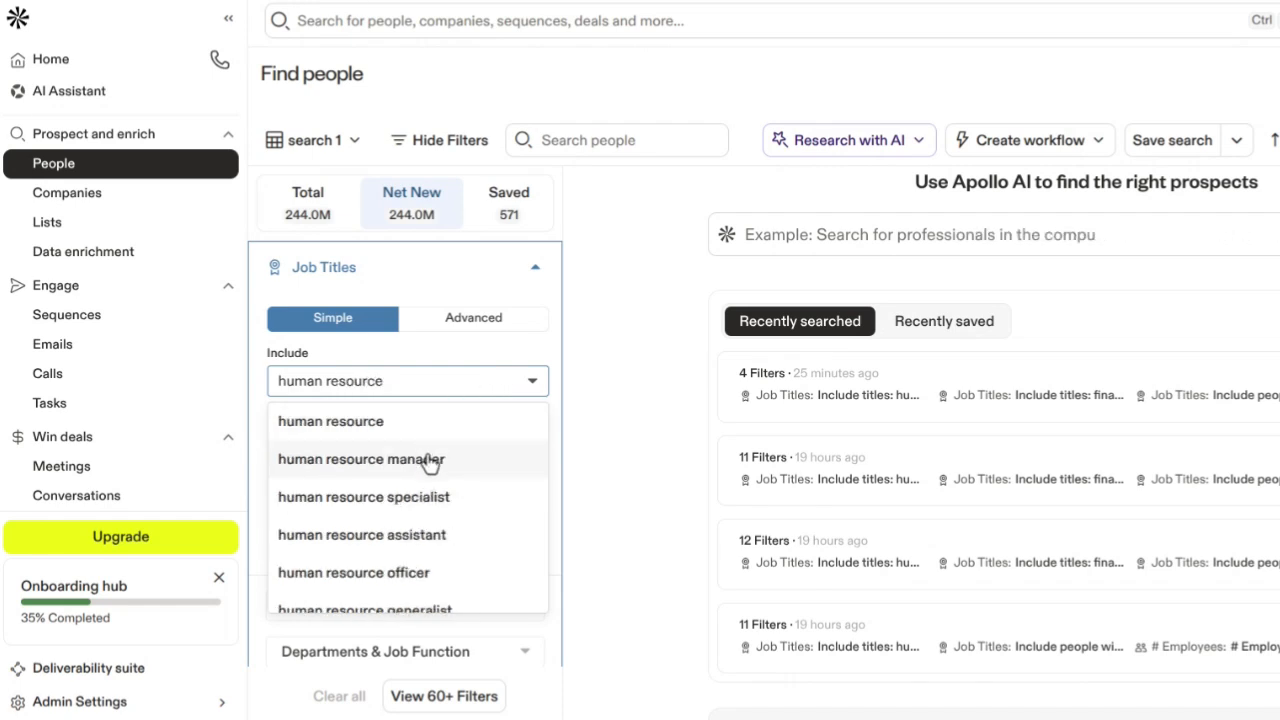
left_click(430, 461)
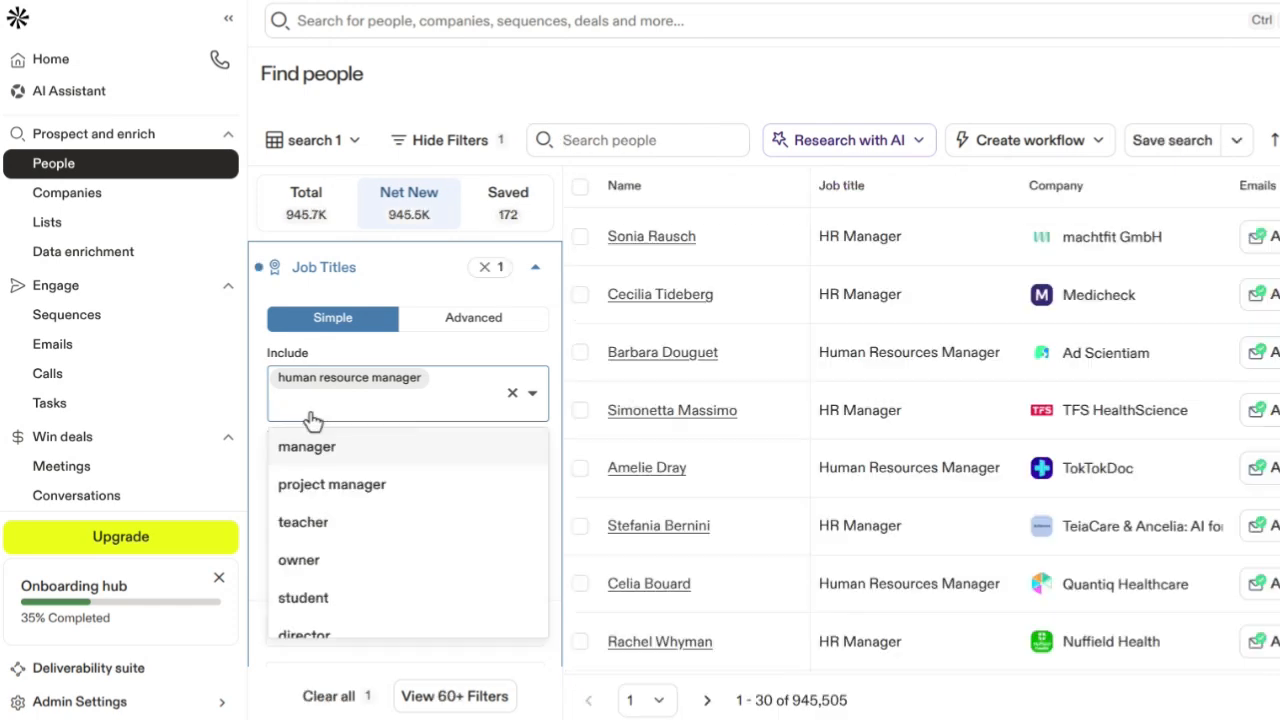
Expand the Company filter and review its matching conditions, from "Is any of" to "Is unknown".
scroll(494, 483, "down", 8)
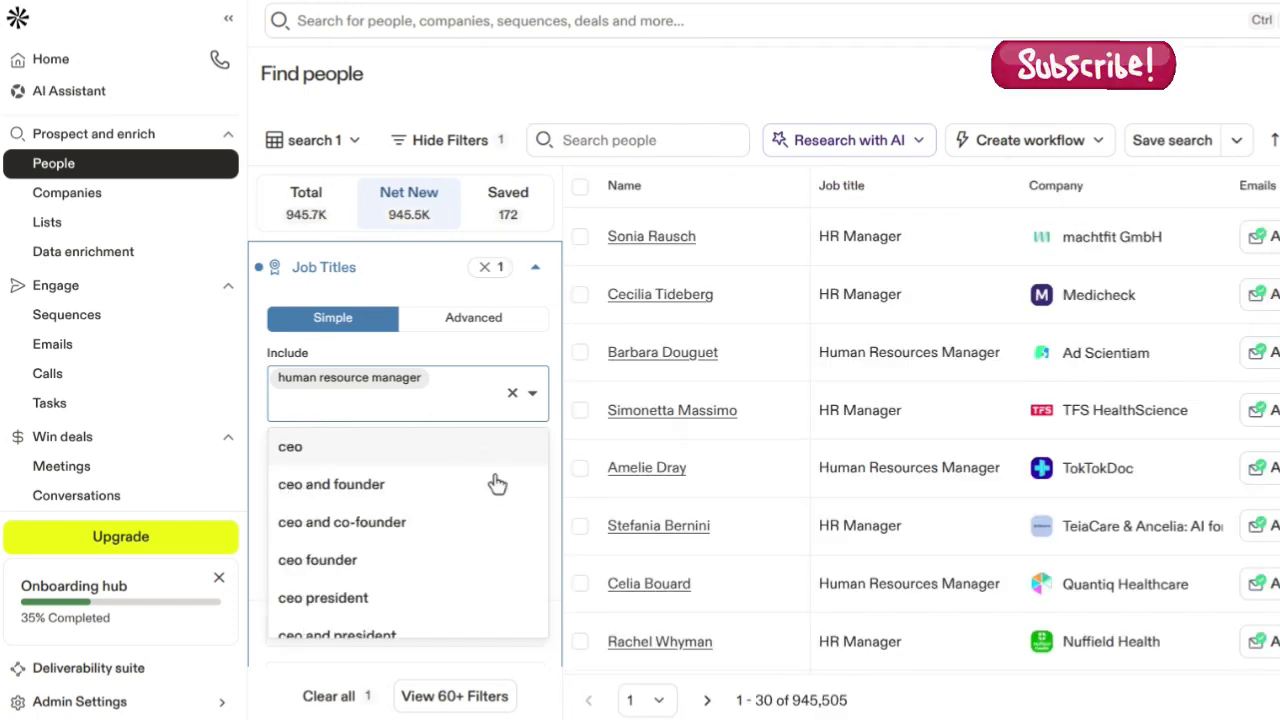
scroll(497, 483, "down", 10)
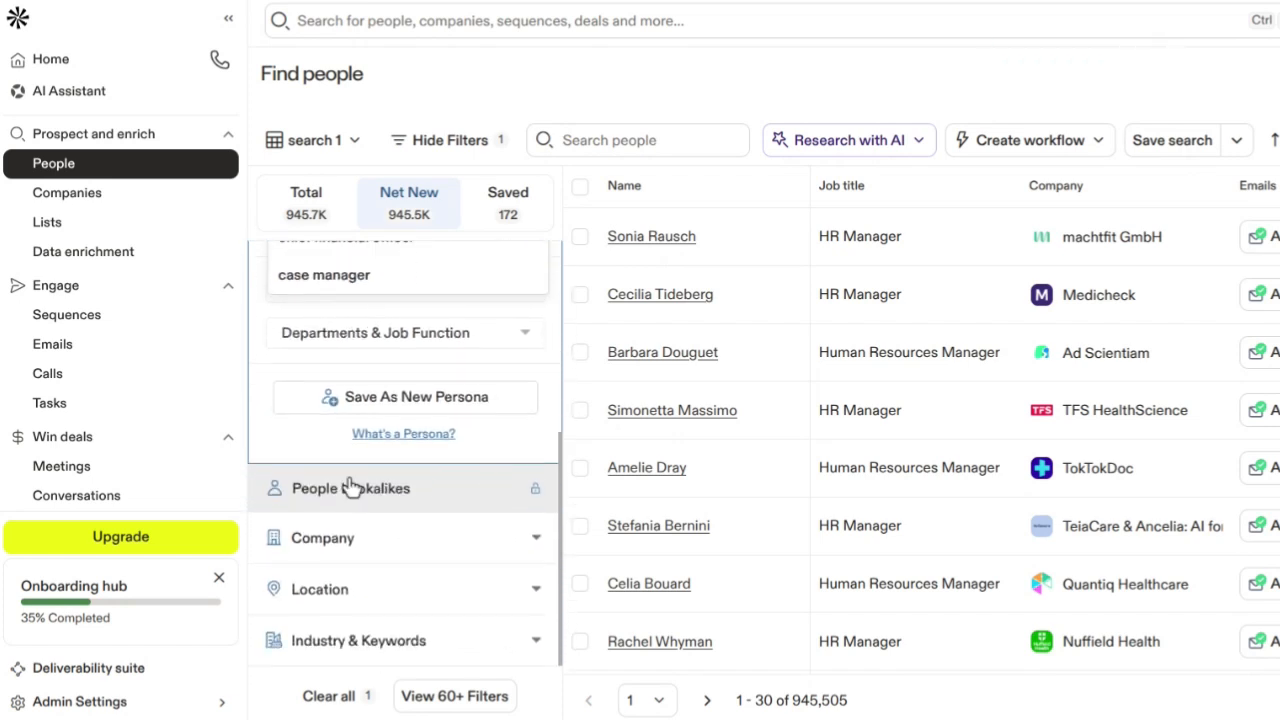
left_click(479, 549)
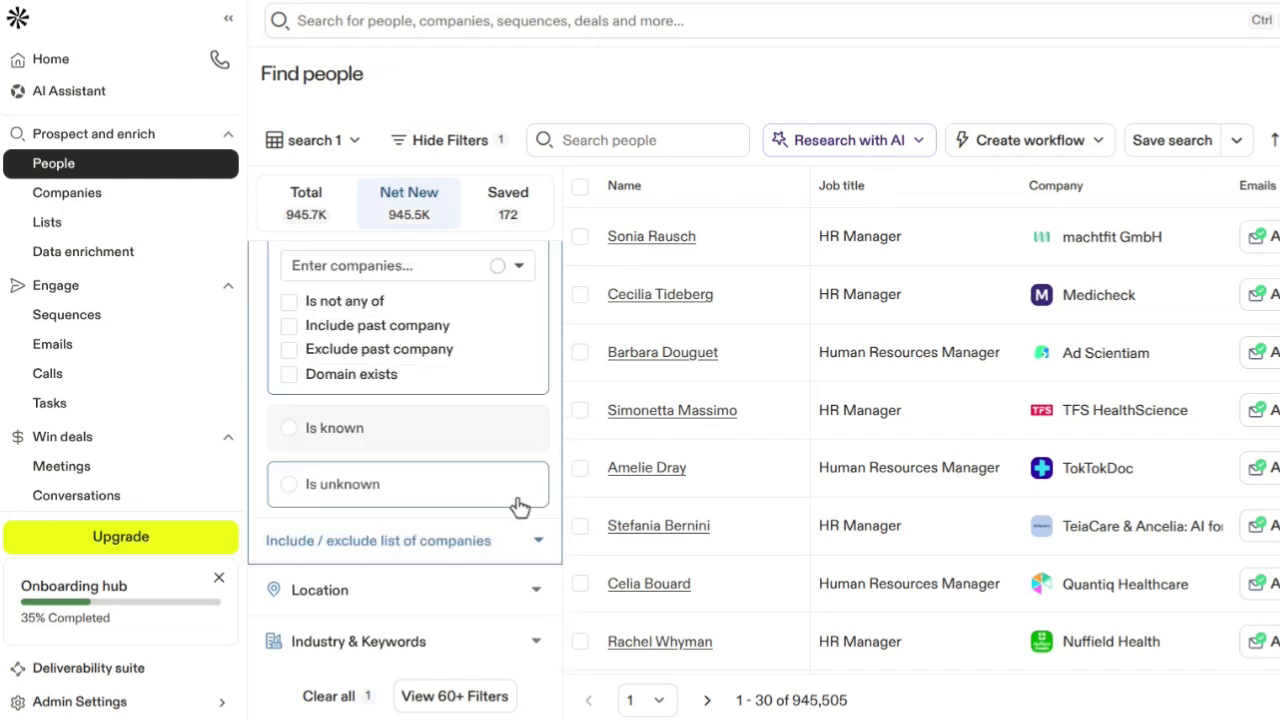
scroll(520, 507, "up", 3)
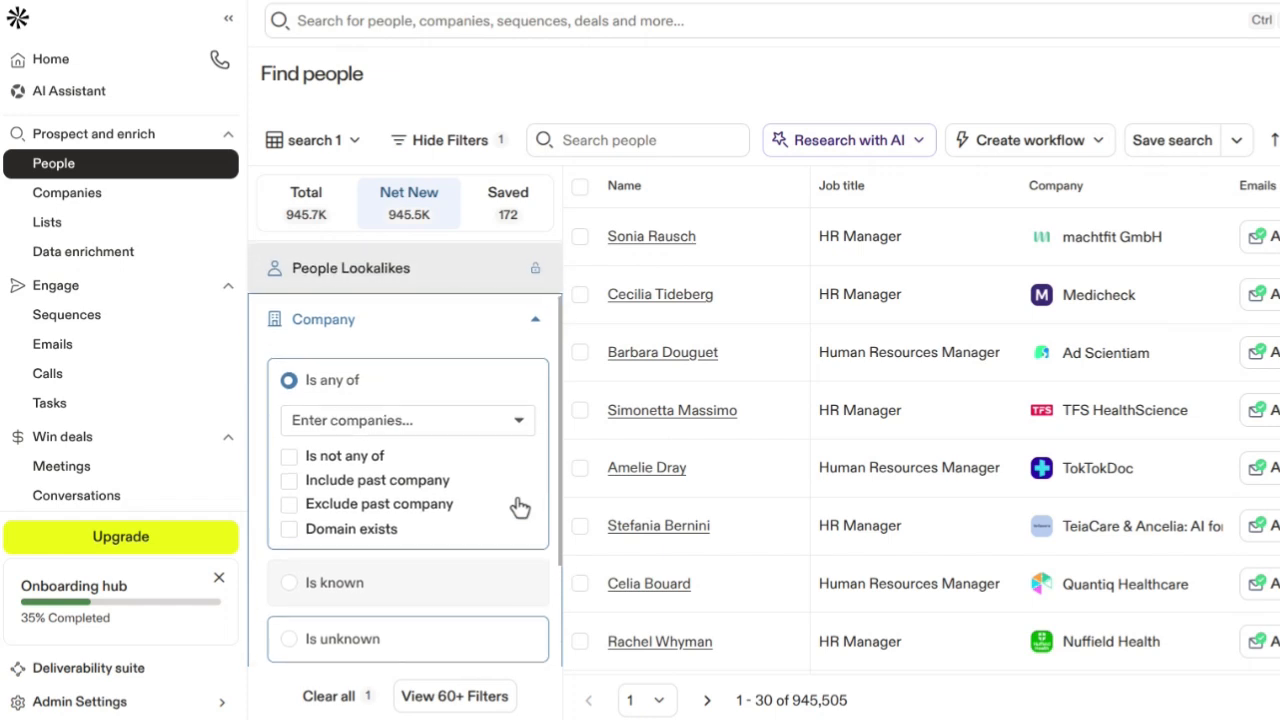
scroll(520, 507, "down", 3)
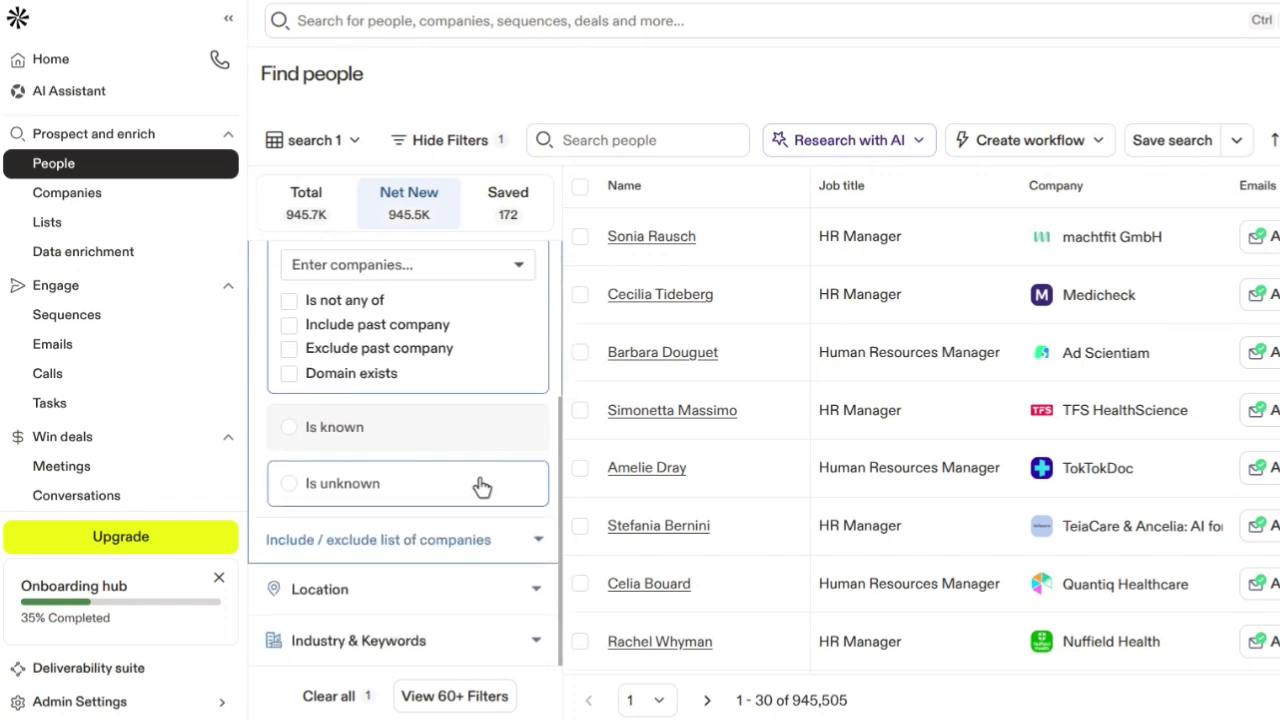
Expand the include/exclude list of companies, examine both list fields, and collapse the section again.
left_click(462, 550)
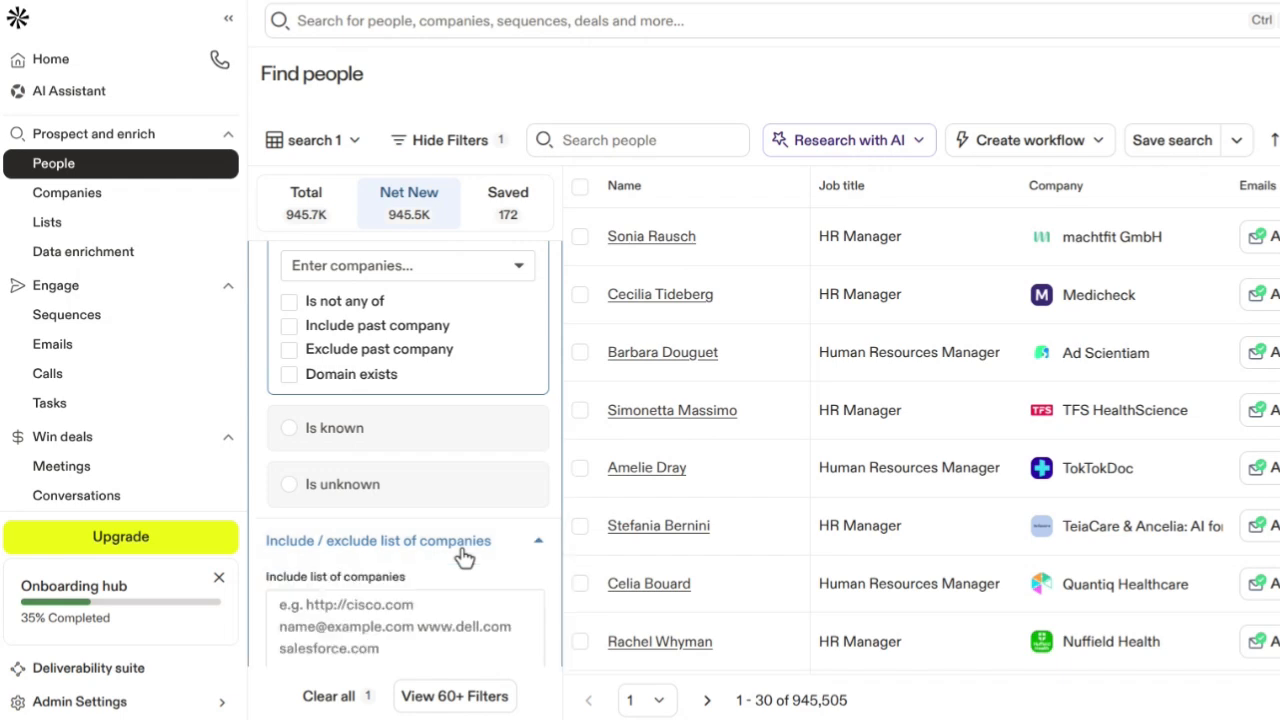
scroll(462, 557, "down", 5)
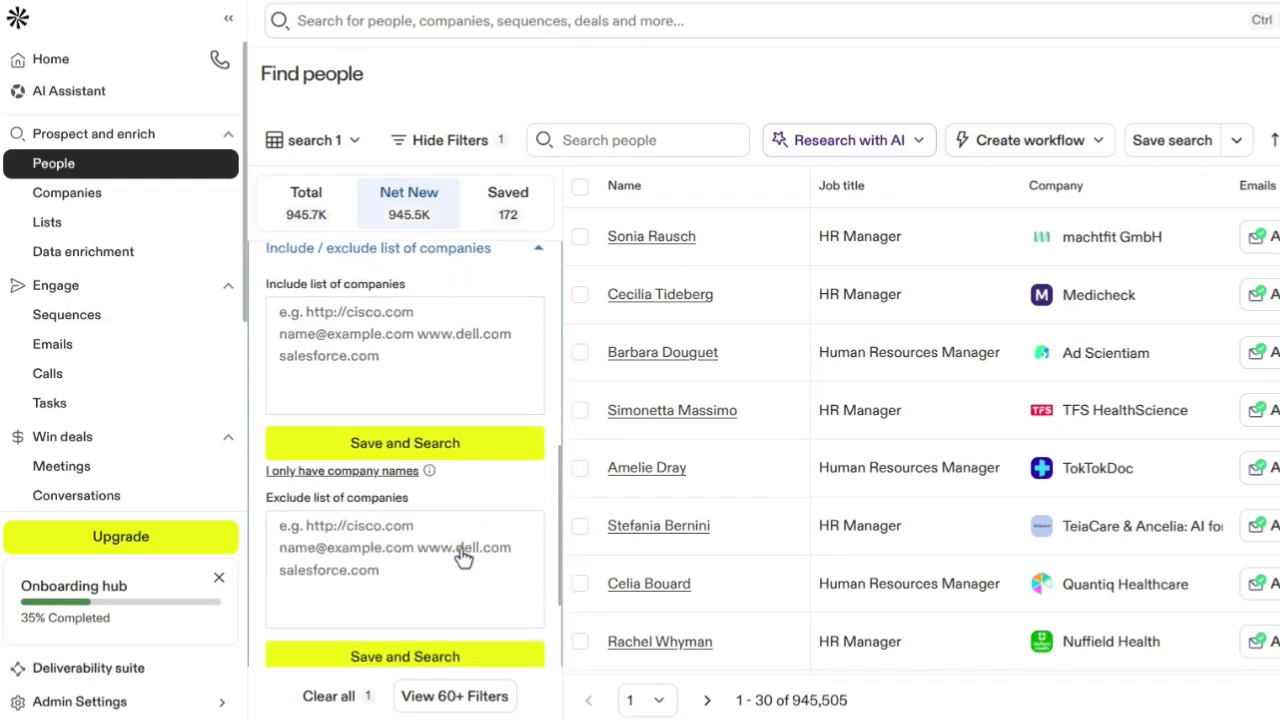
scroll(463, 557, "up", 3)
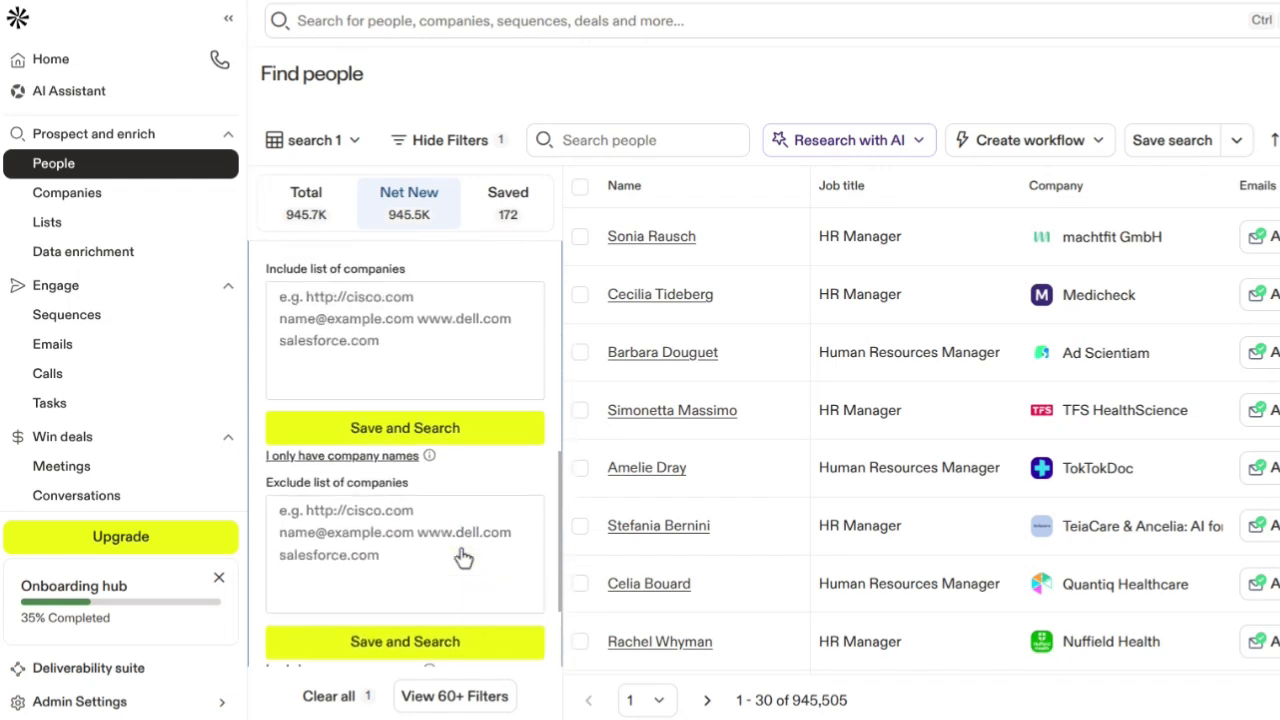
scroll(463, 557, "down", 3)
scroll(489, 515, "up", 4)
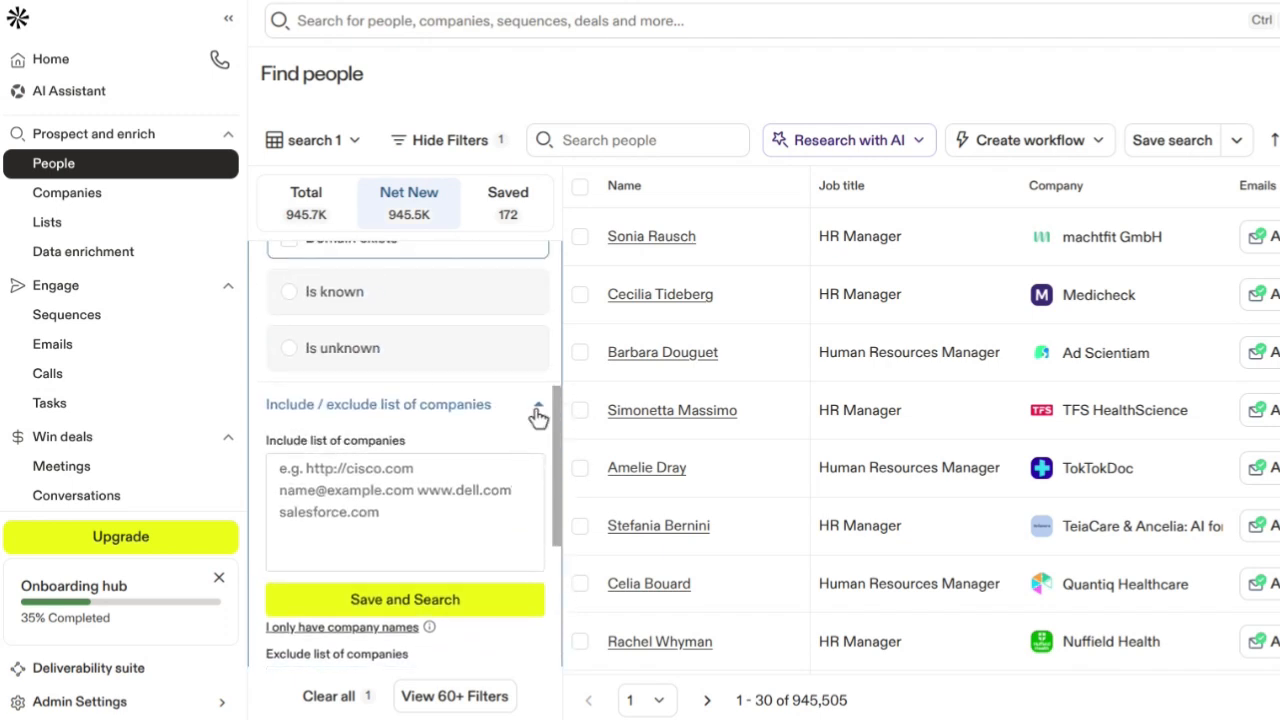
left_click(538, 412)
View the suggested companies for the "Is any of" condition and collapse the Company filter without choosing one.
scroll(538, 418, "up", 4)
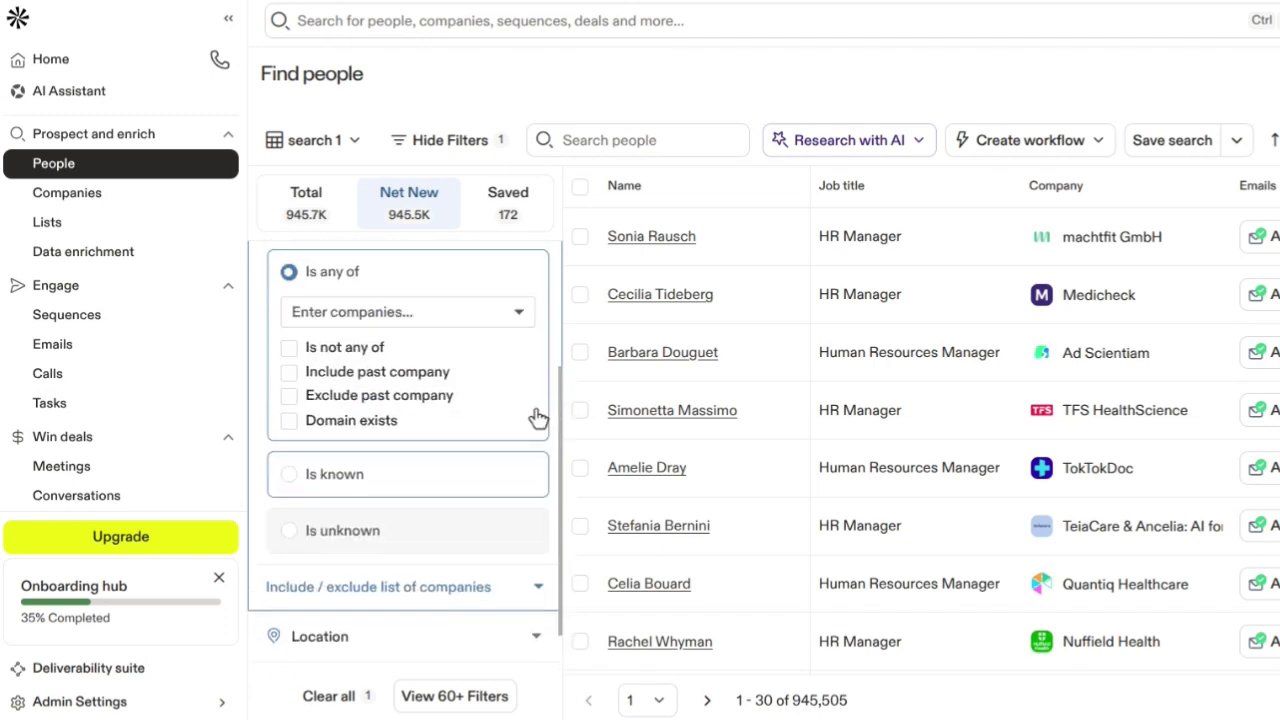
scroll(538, 418, "up", 1)
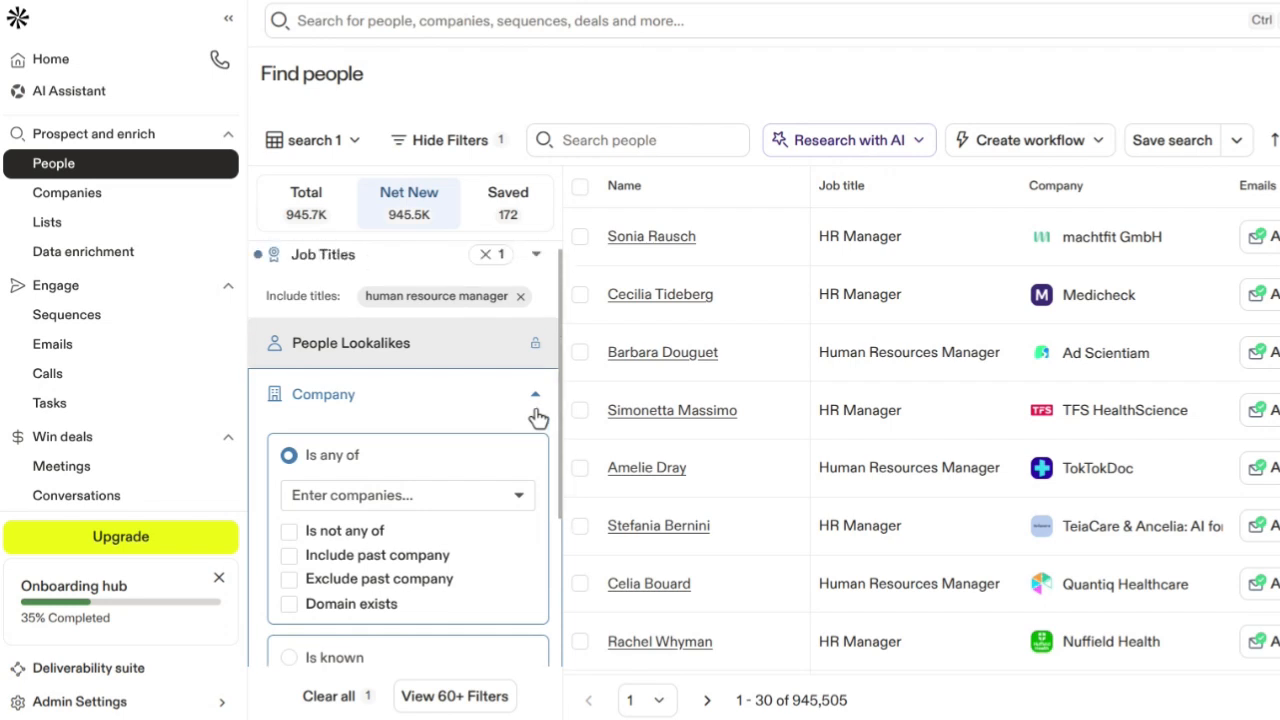
left_click(538, 418)
scroll(538, 418, "down", 1)
scroll(538, 418, "down", 2)
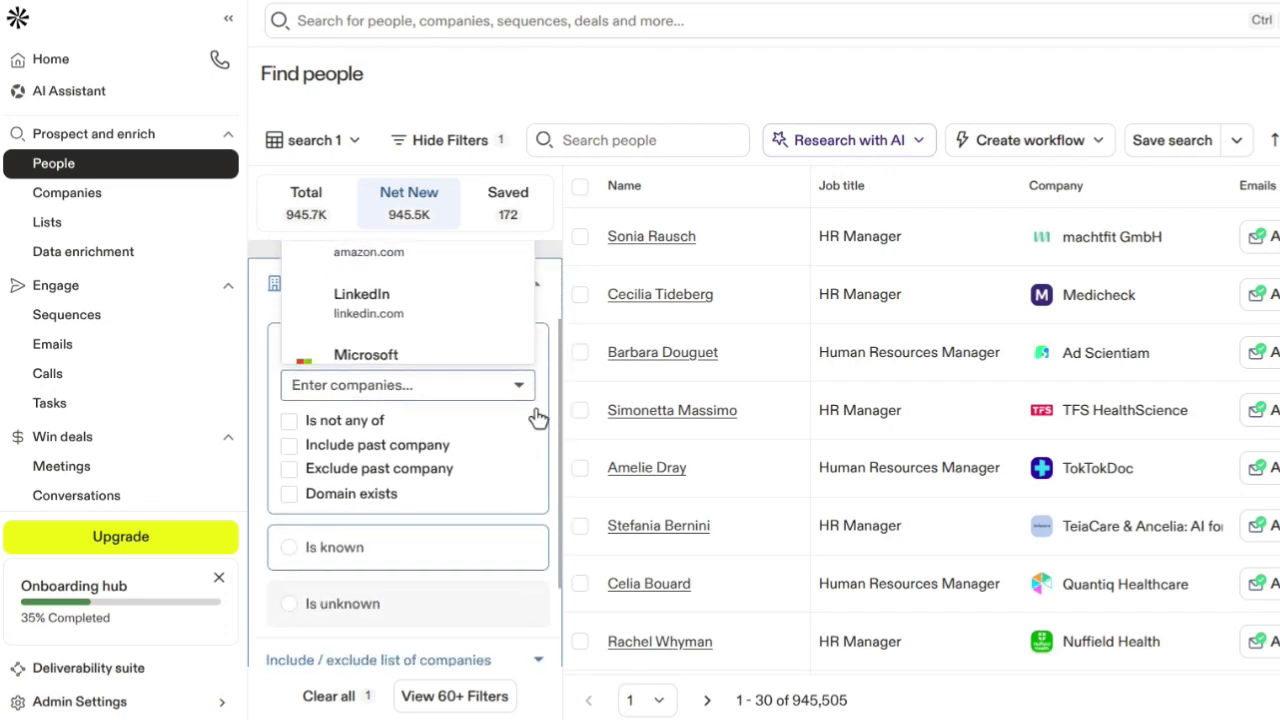
scroll(538, 418, "up", 2)
scroll(538, 418, "up", 2)
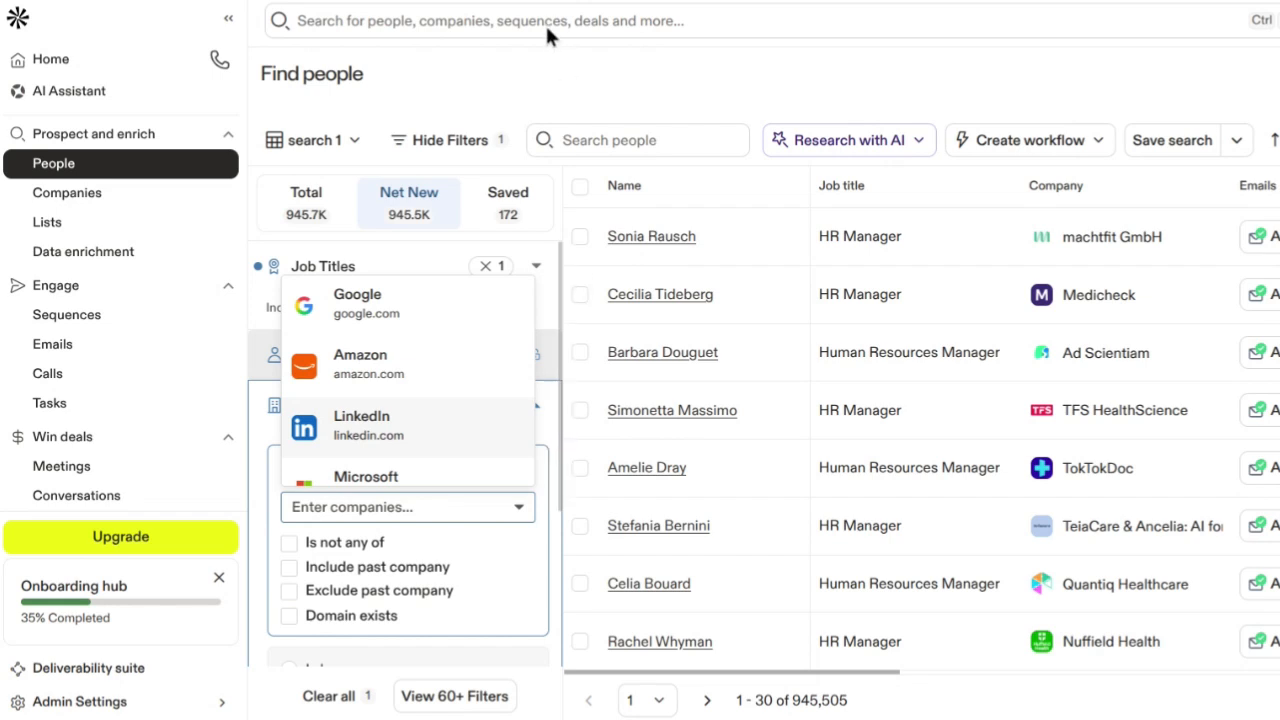
left_click(534, 48)
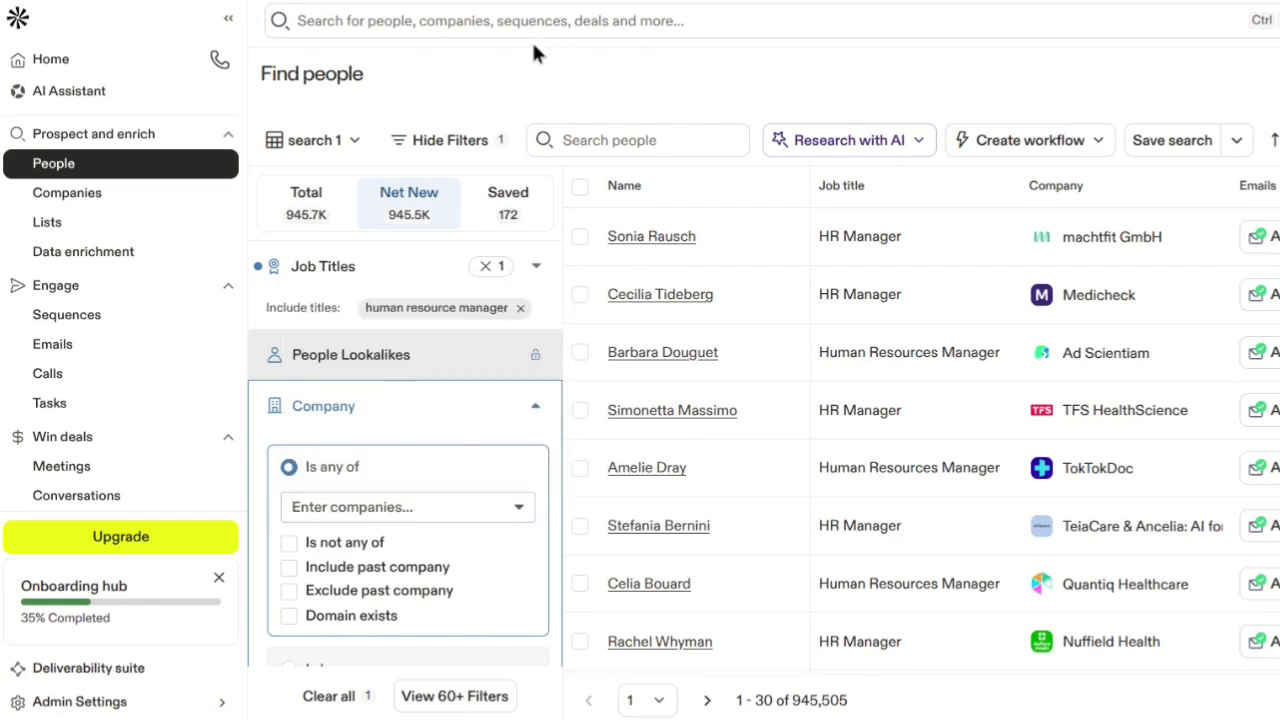
left_click(536, 410)
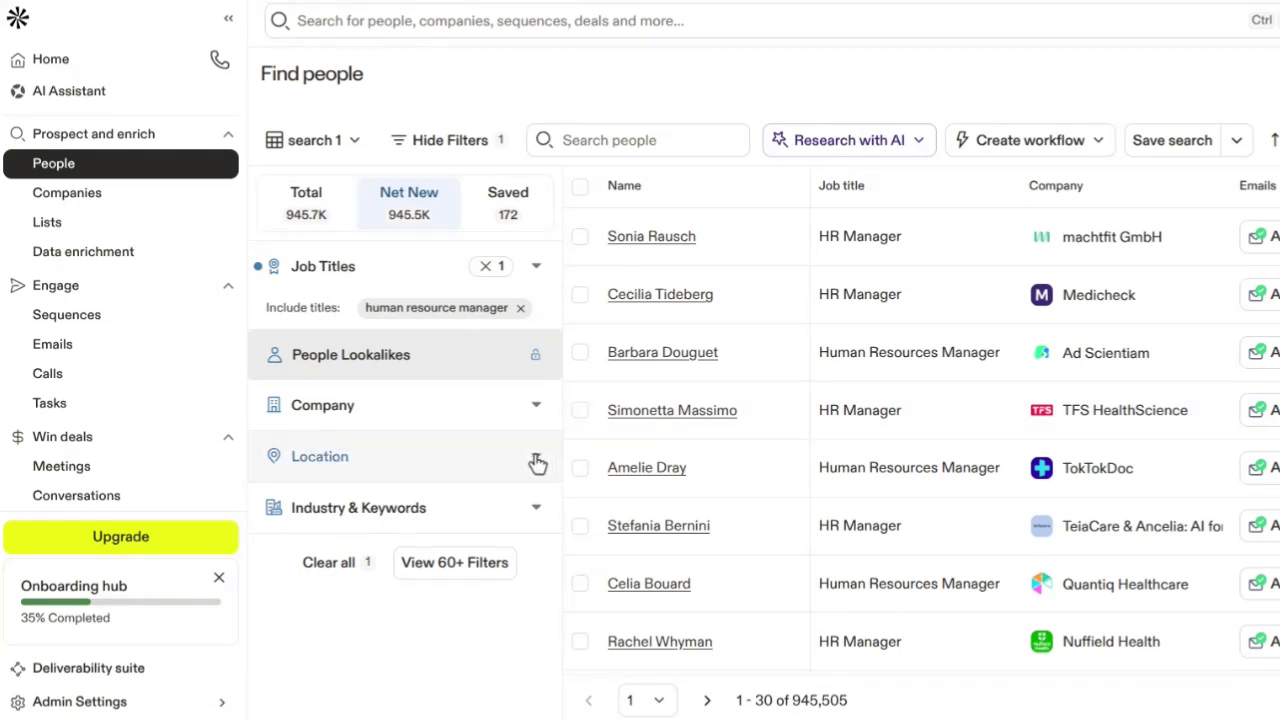
Set the contact location filter's region to Nigeria.
left_click(537, 463)
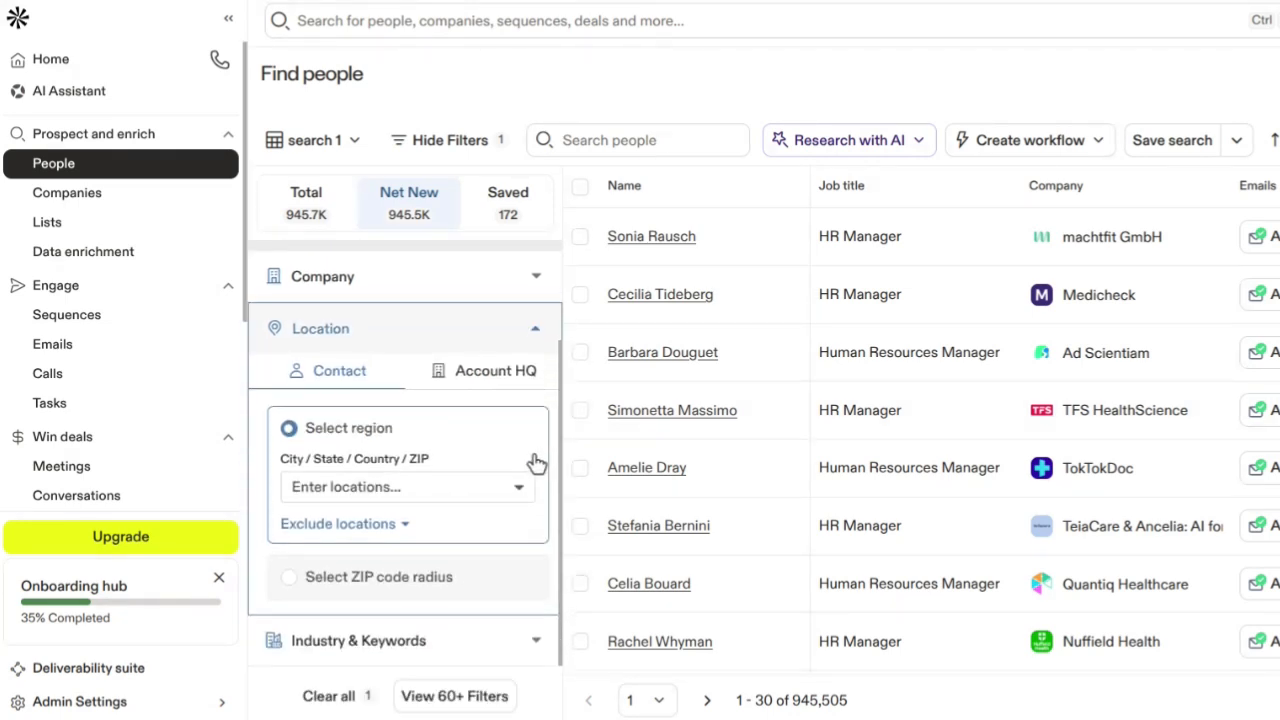
left_click(433, 486)
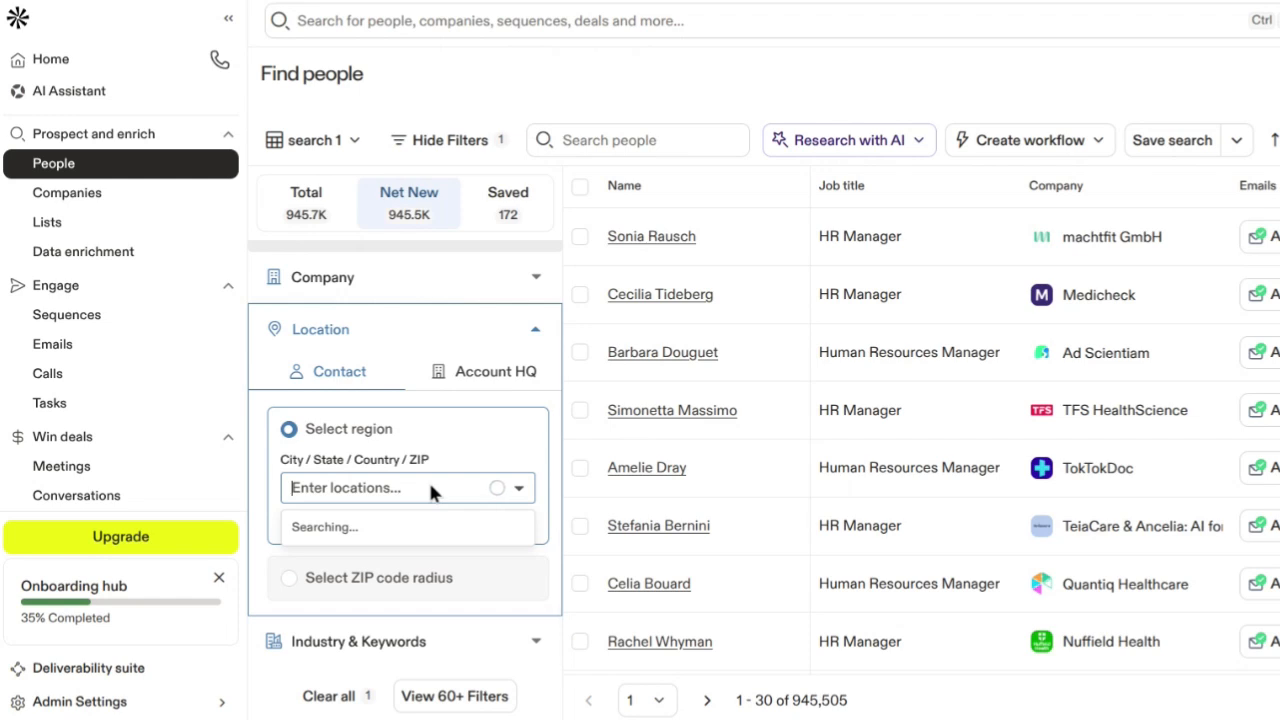
type("nigeria")
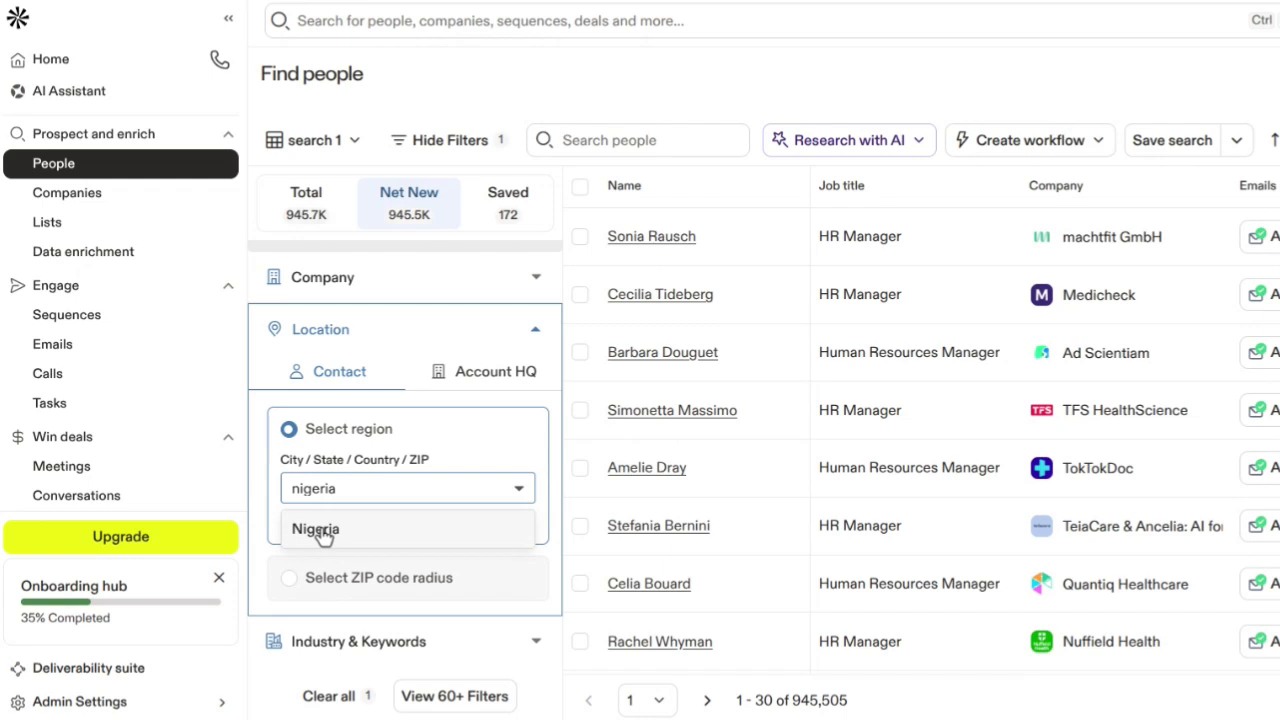
left_click(437, 539)
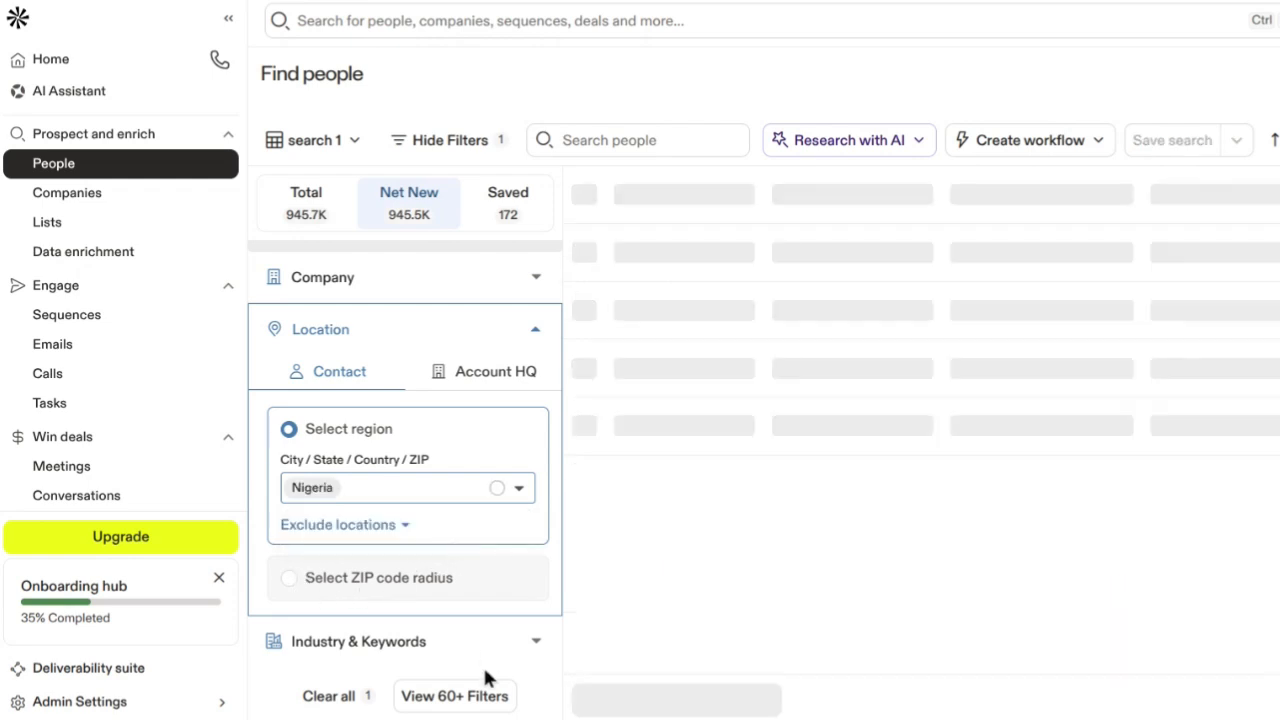
Expand the Industry & Keywords filter and add "real estate" as the industry.
left_click(535, 642)
left_click(539, 648)
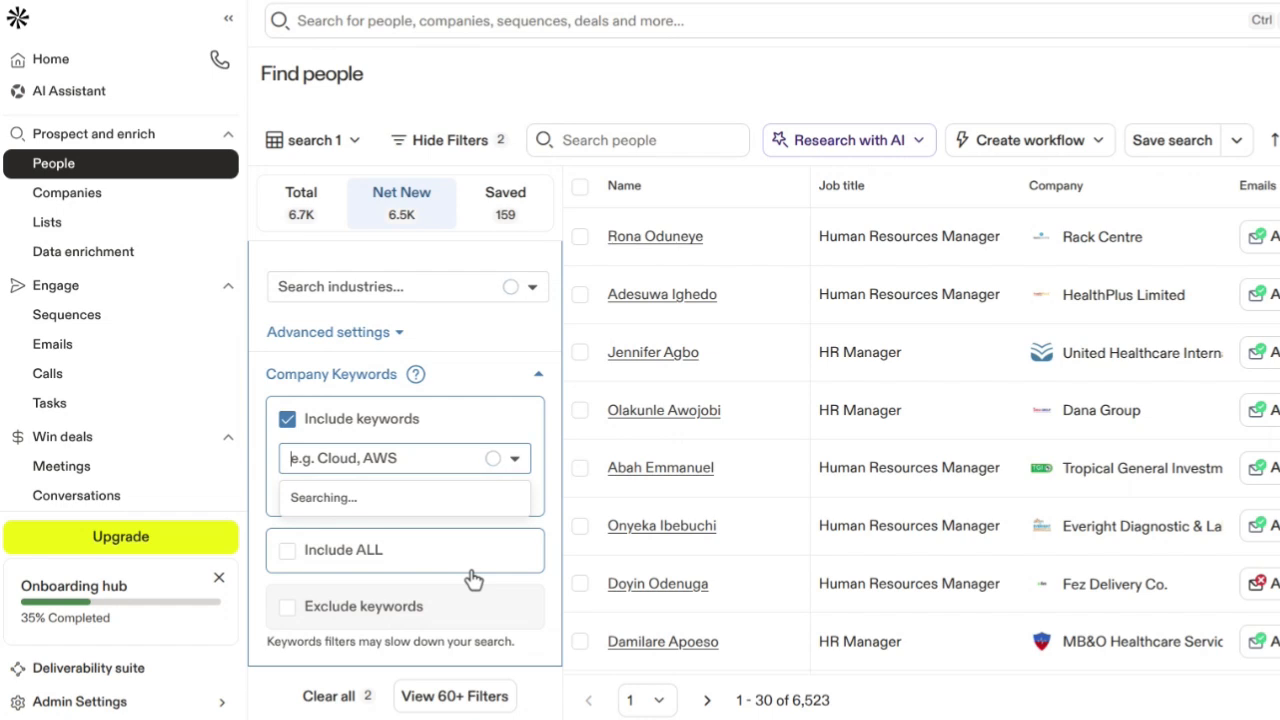
scroll(472, 578, "up", 3)
scroll(472, 578, "down", 2)
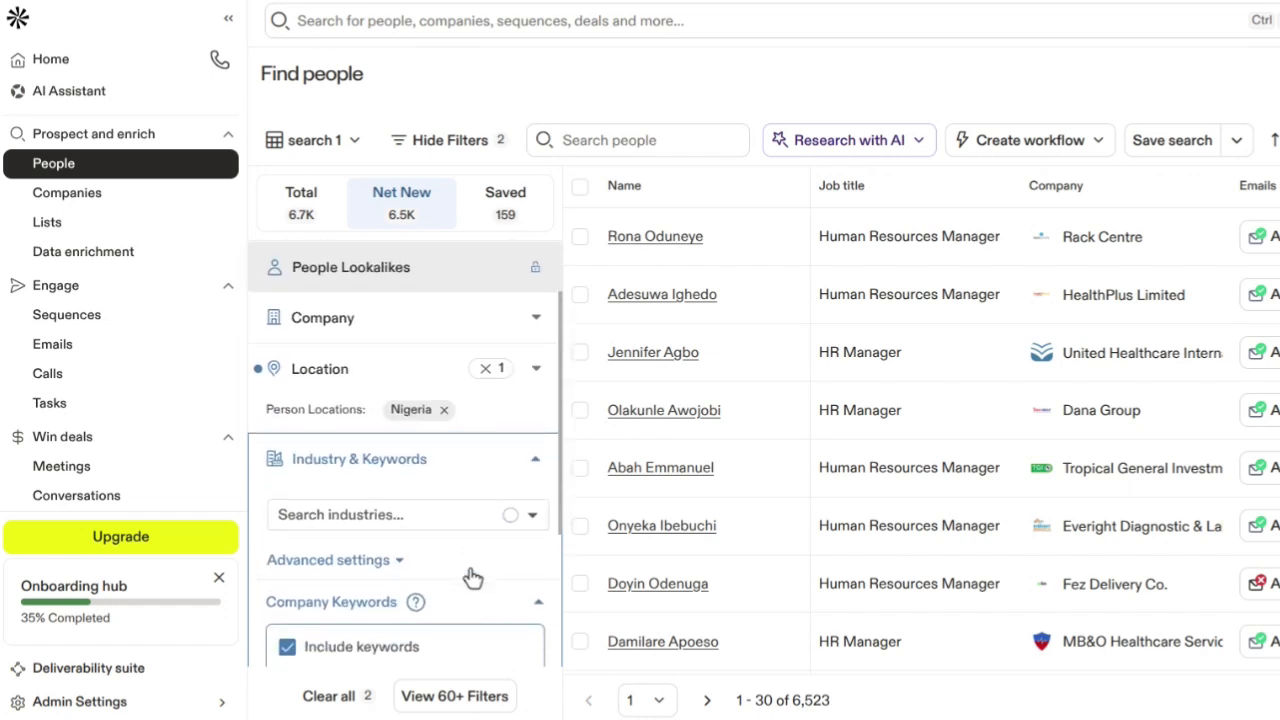
scroll(472, 578, "down", 2)
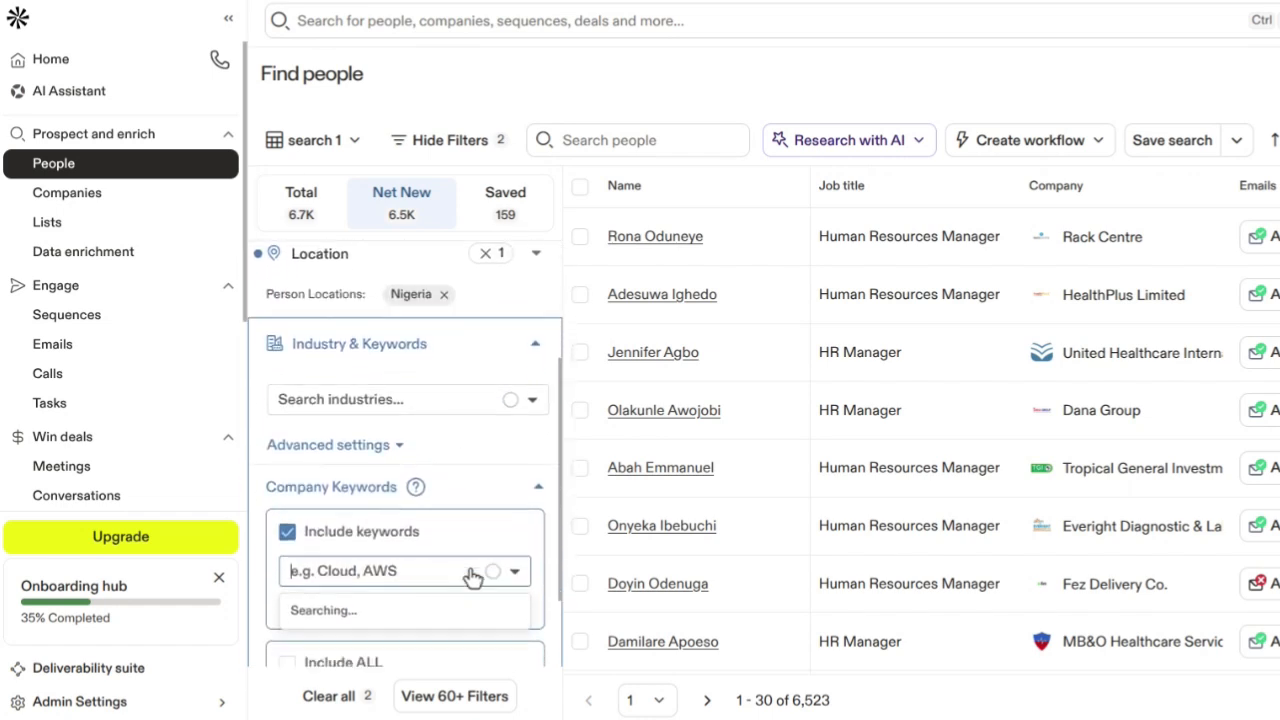
scroll(472, 578, "up", 1)
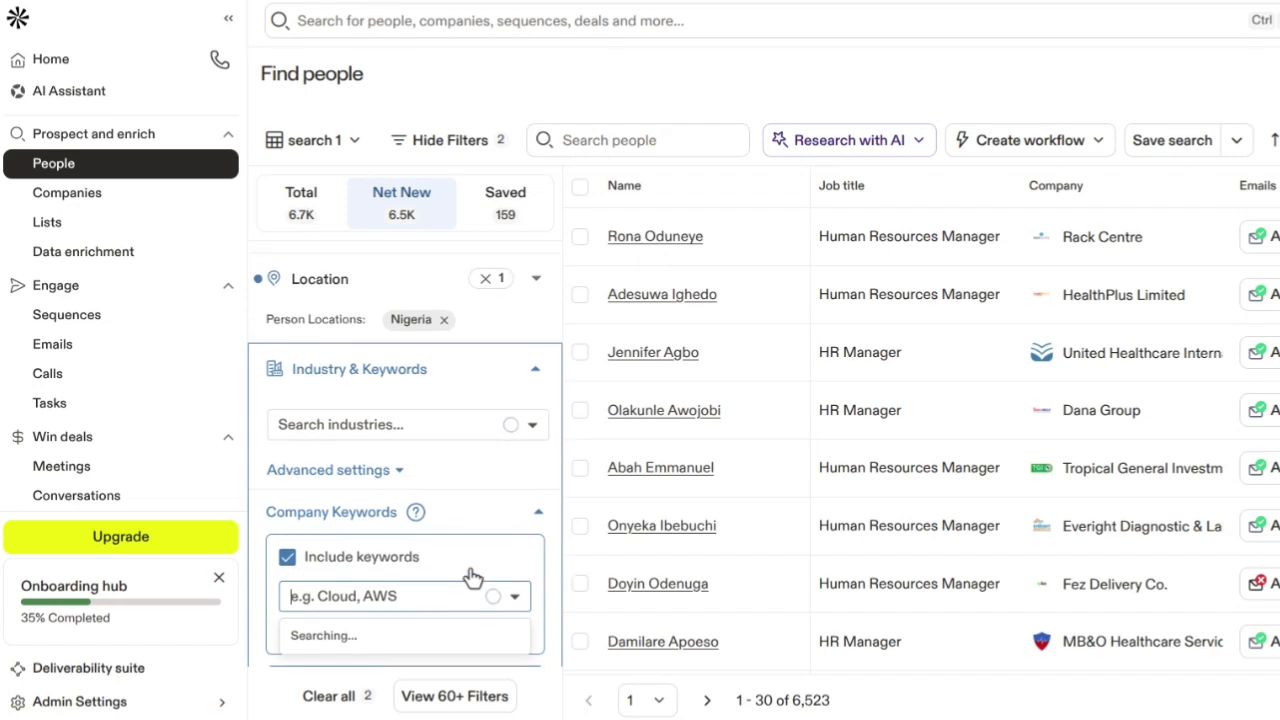
left_click(440, 422)
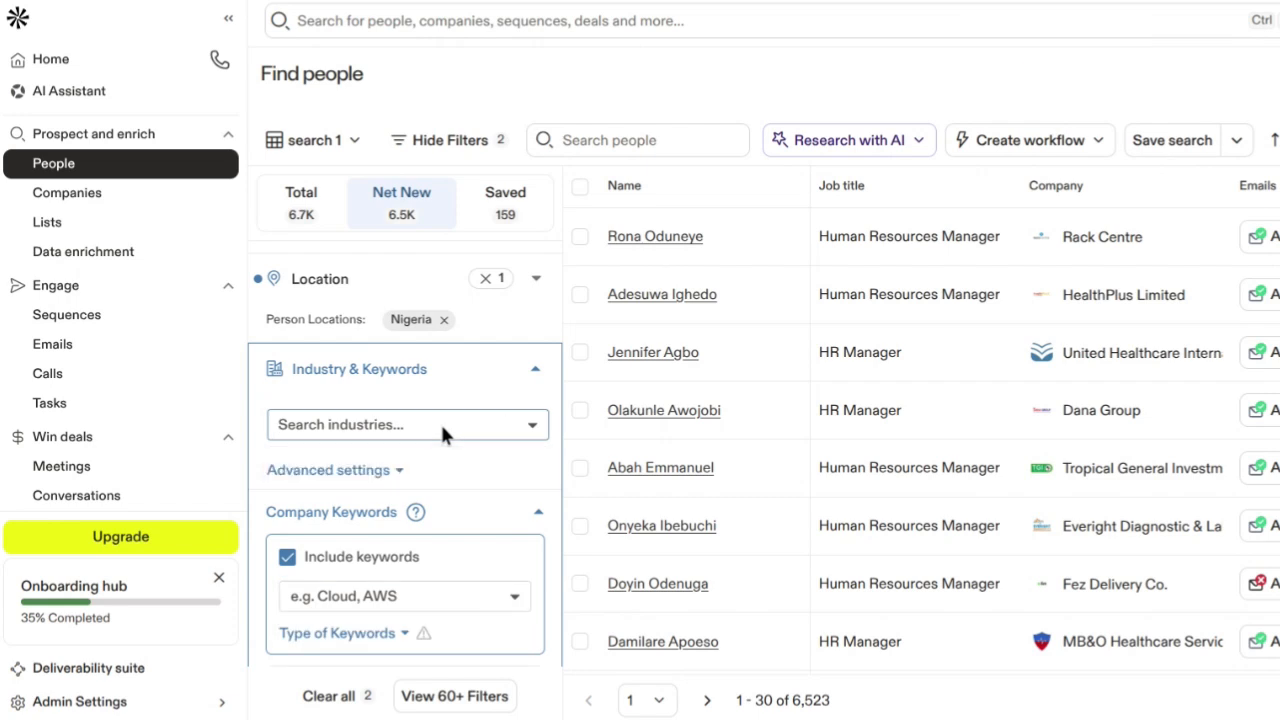
type("real estates")
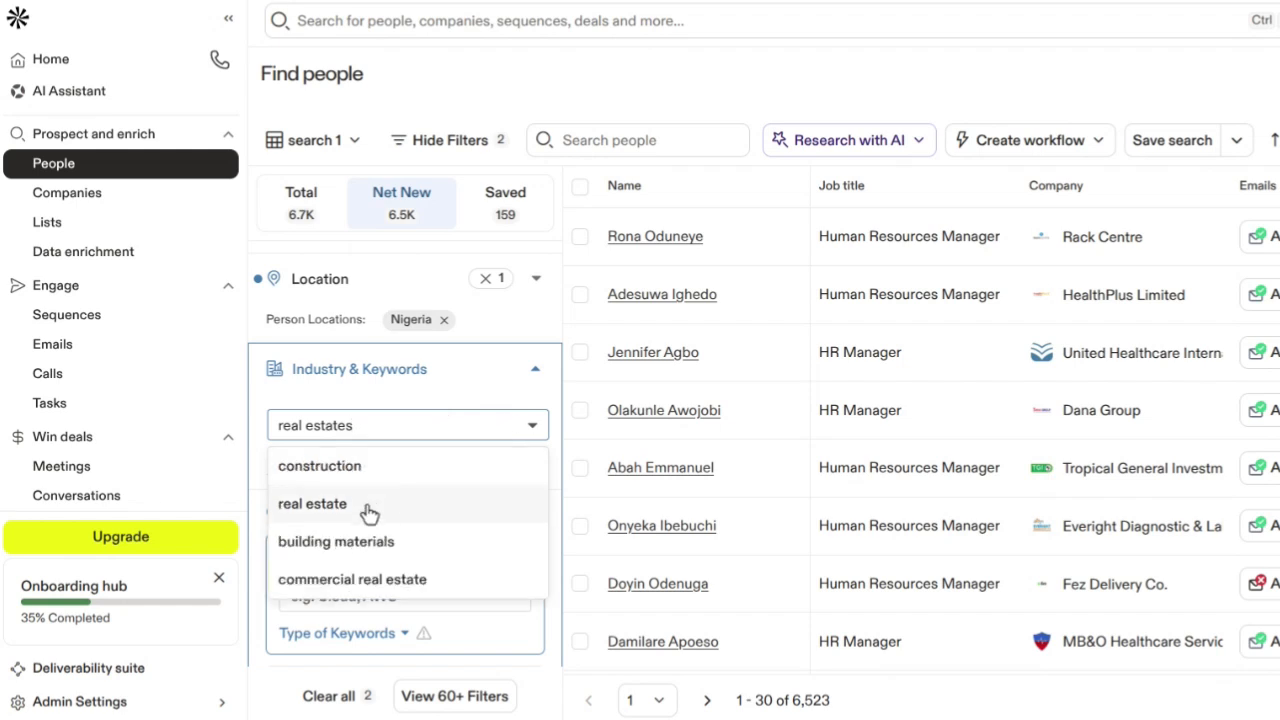
left_click(369, 512)
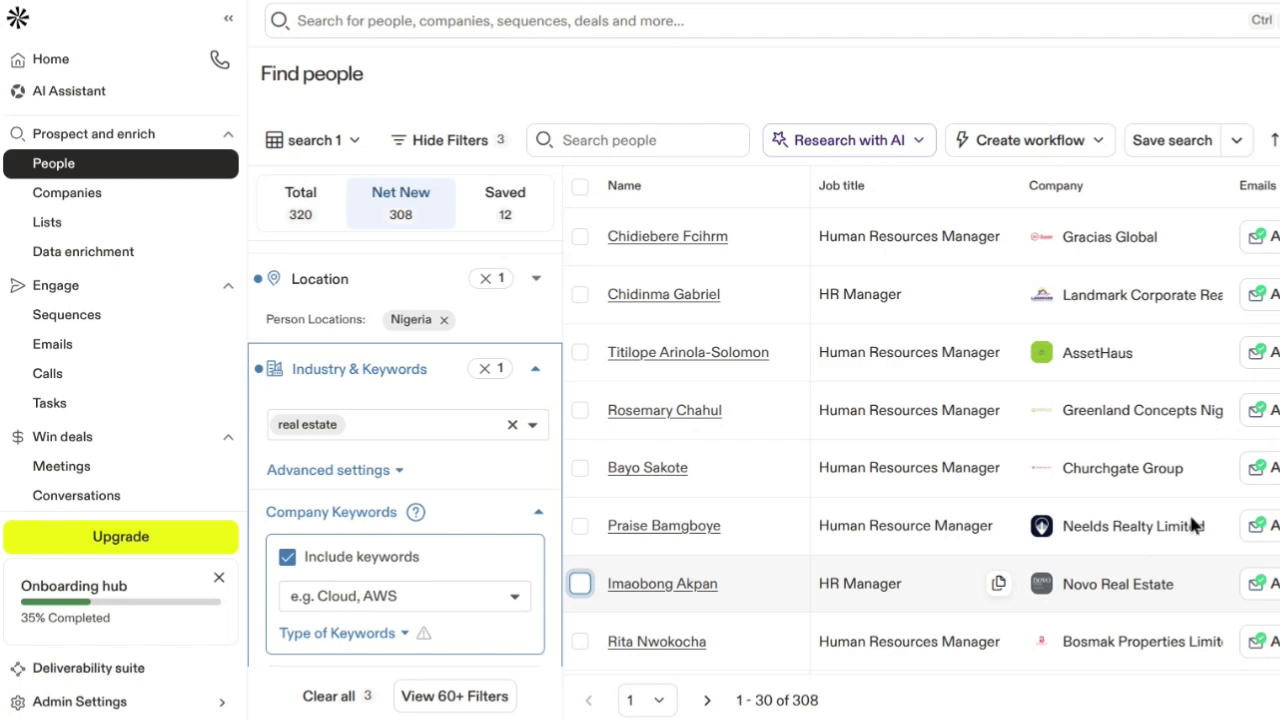
Look through the filtered people list, checking the job titles, companies and email status of the contacts.
scroll(1197, 630, "down", 4)
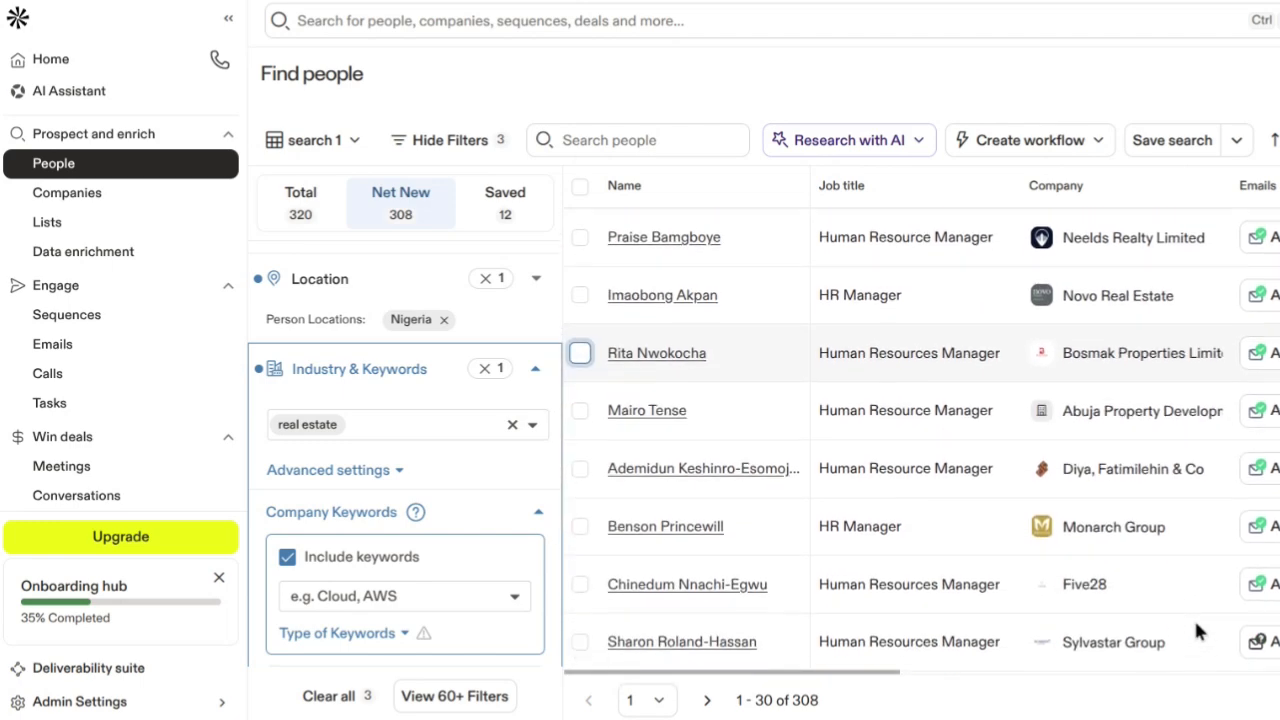
scroll(1197, 626, "down", 3)
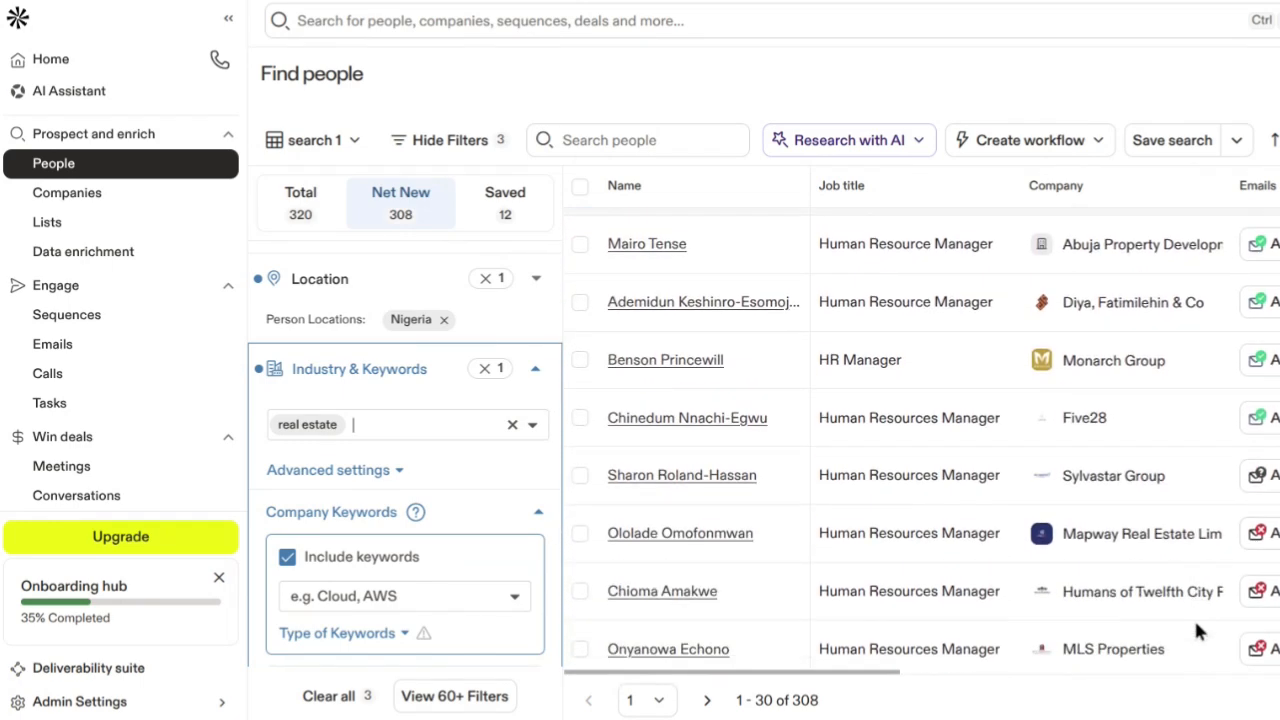
scroll(1194, 618, "down", 2)
scroll(1194, 618, "up", 1)
scroll(1197, 628, "down", 3)
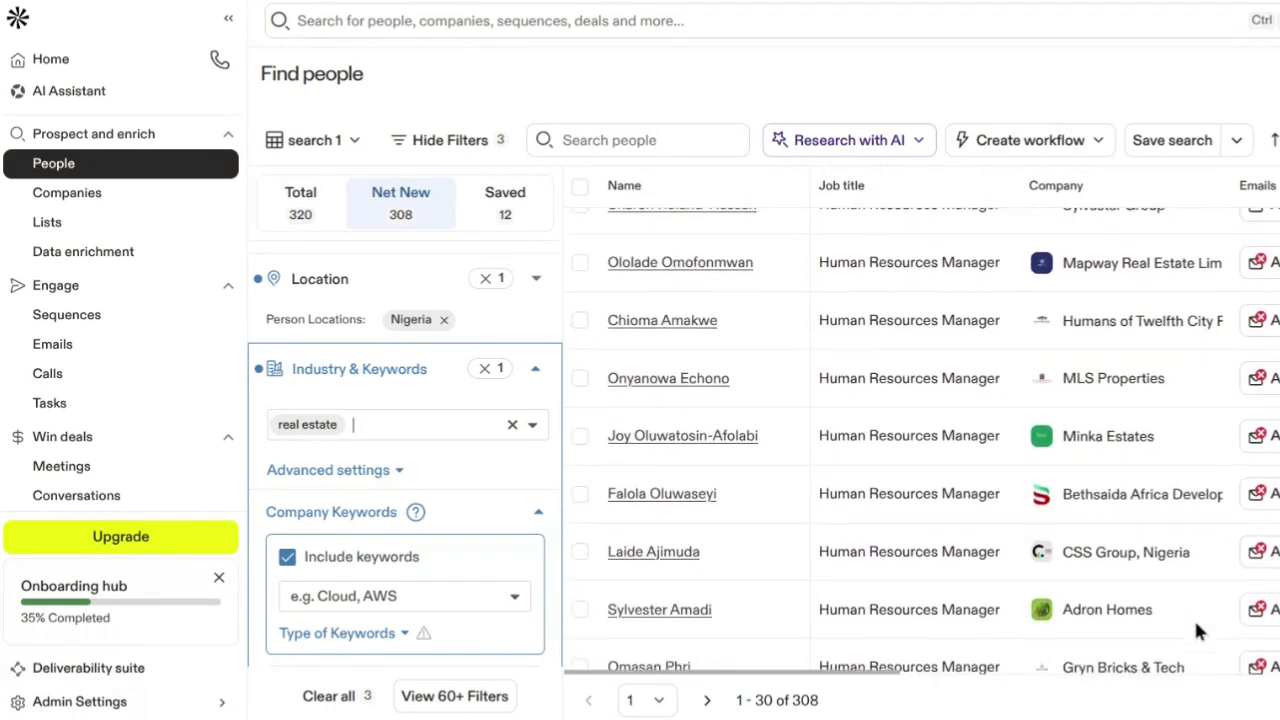
scroll(1194, 618, "down", 5)
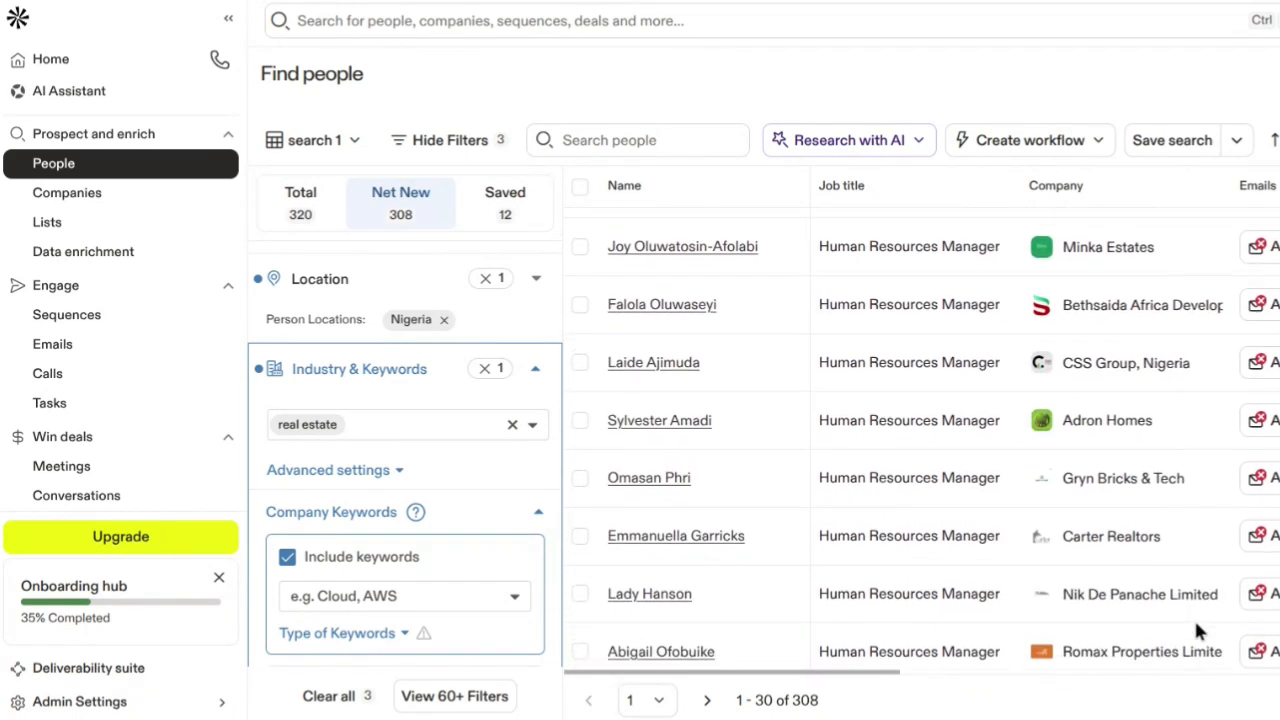
scroll(1194, 618, "down", 4)
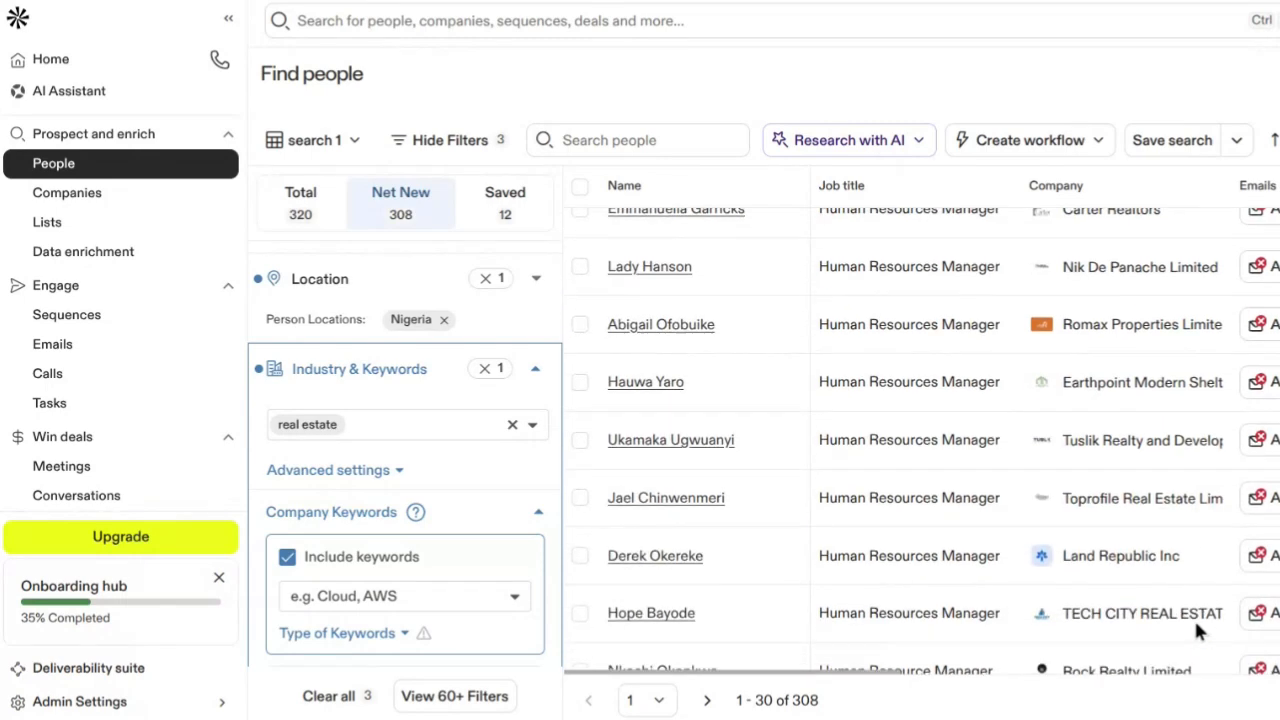
Select 25 people from the filtered results, limited to a maximum of 2 people per company.
scroll(1197, 628, "up", 10)
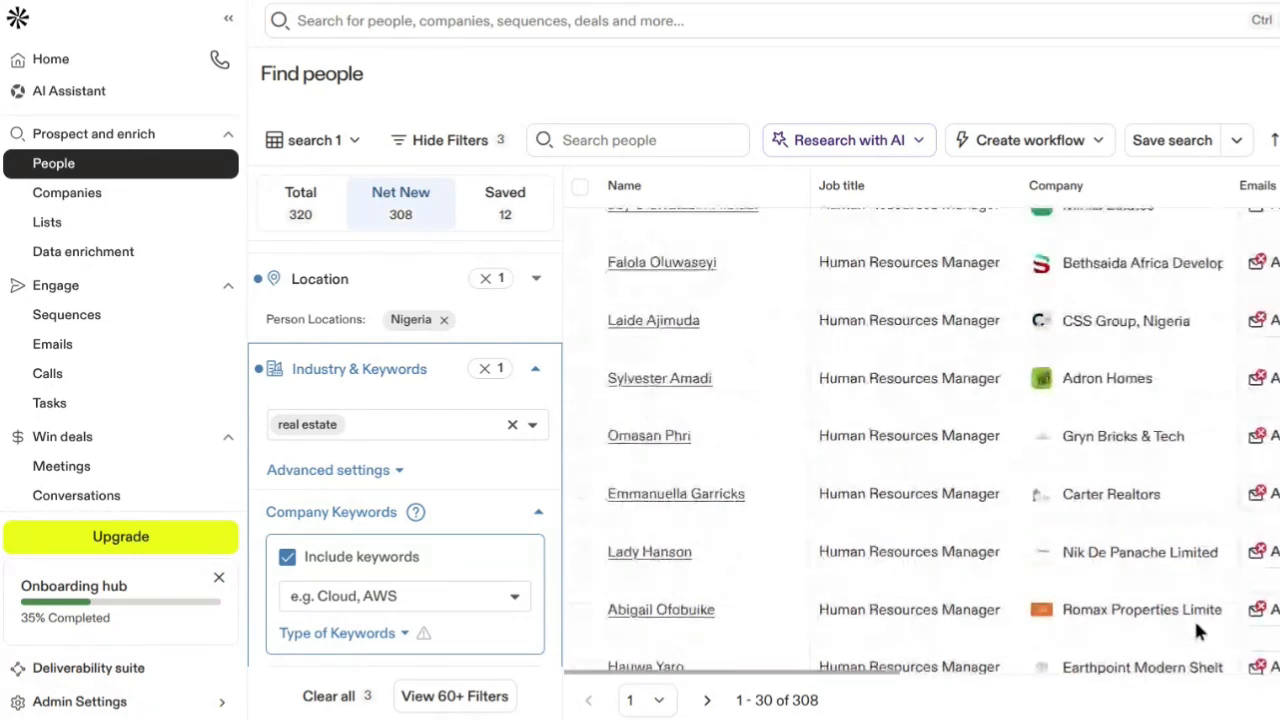
scroll(1194, 618, "up", 3)
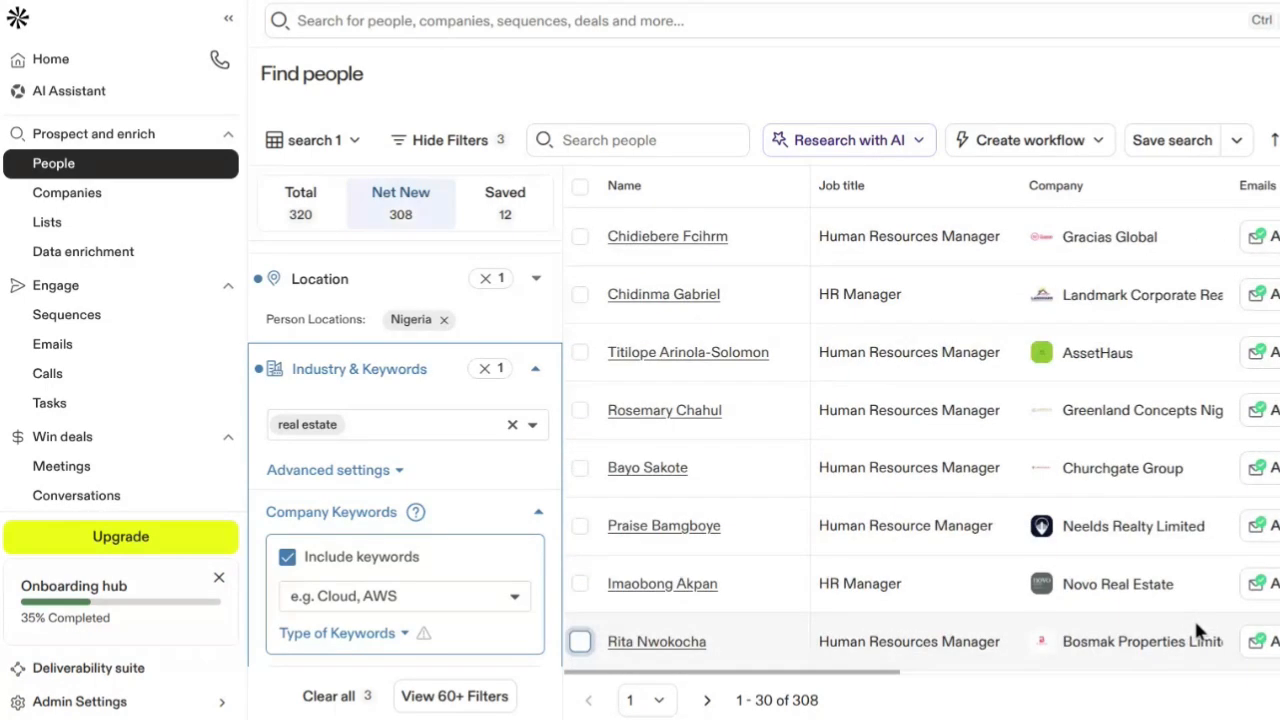
left_click(581, 193)
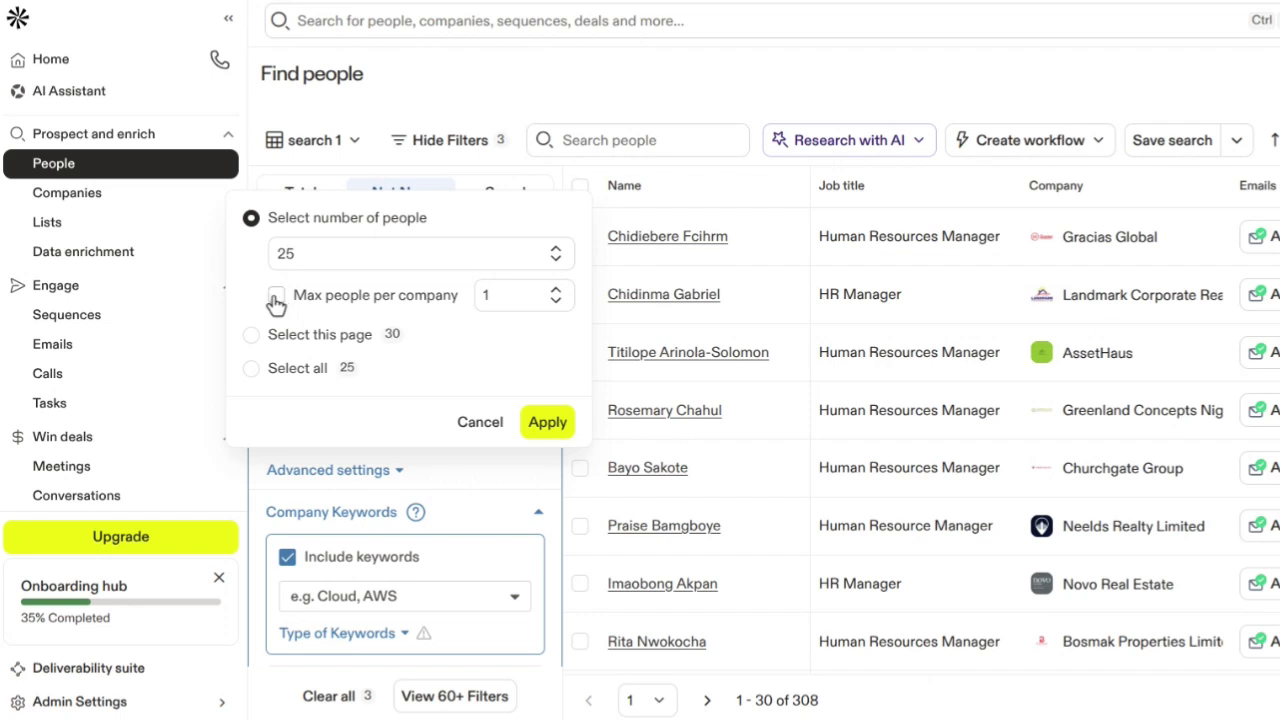
left_click(557, 298)
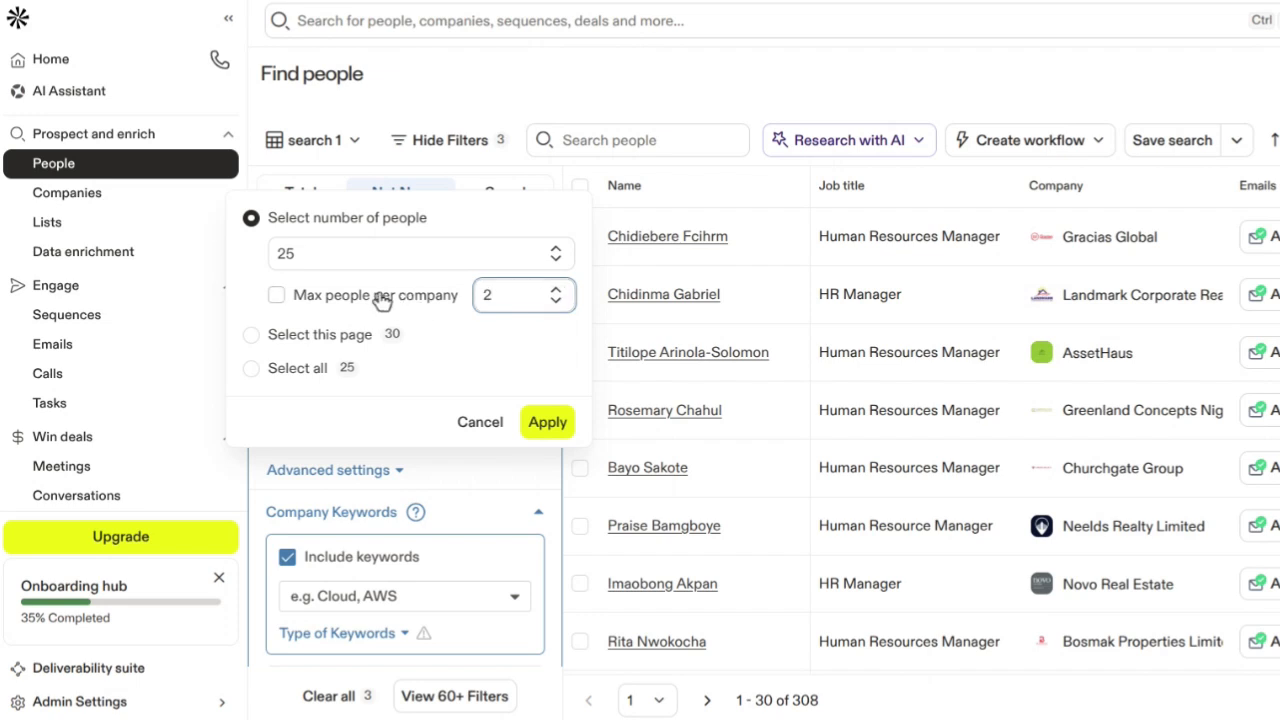
left_click(278, 297)
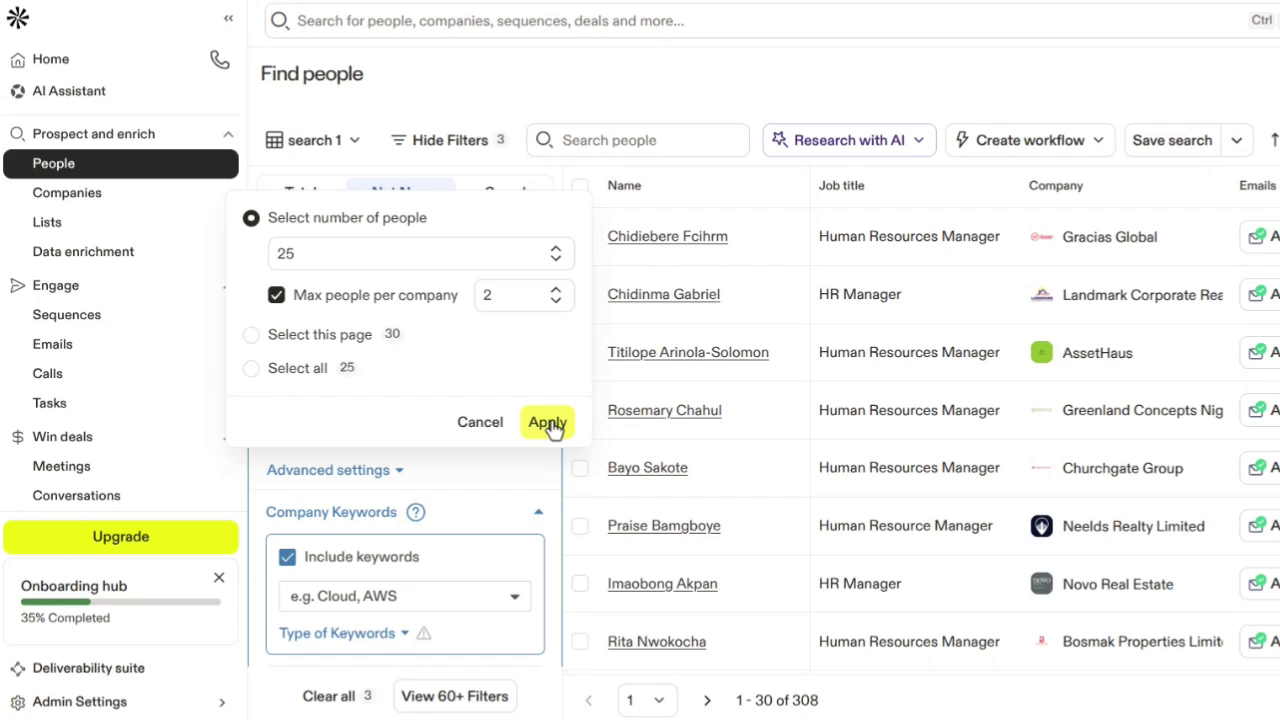
left_click(547, 423)
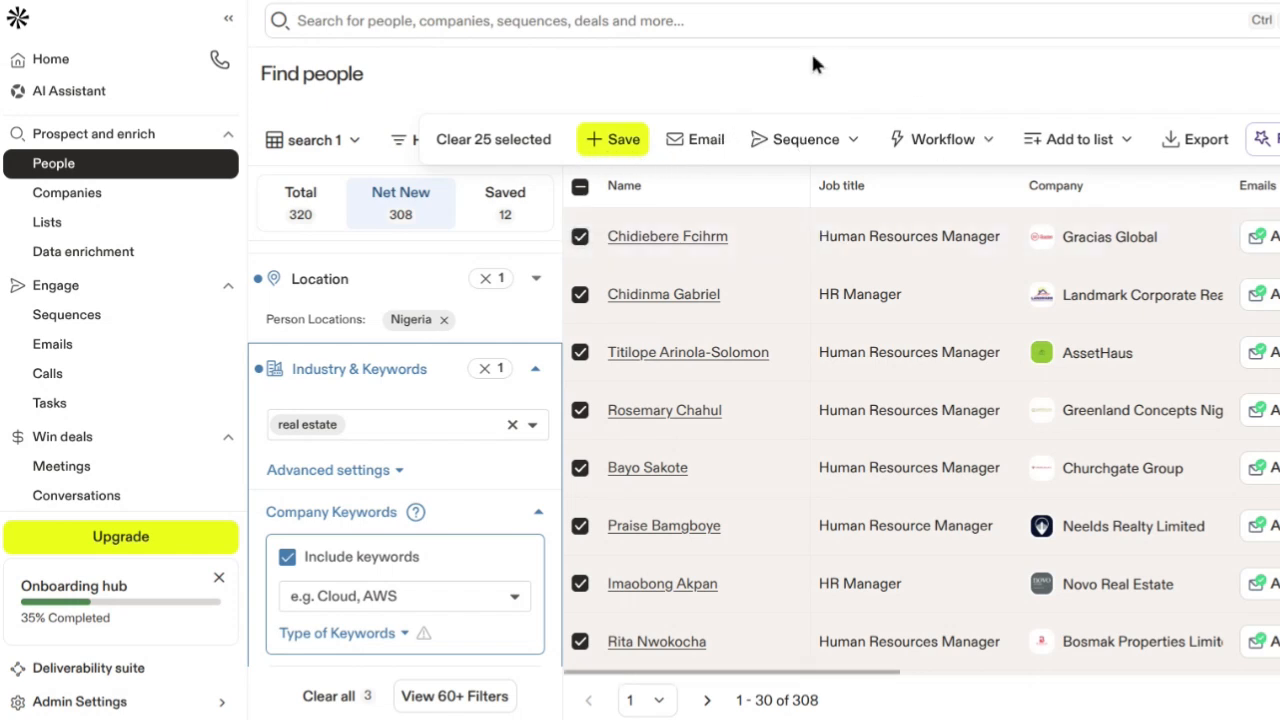
Start adding the selected people to an existing sequence, accessing verified emails with catch-all emails included.
left_click(845, 143)
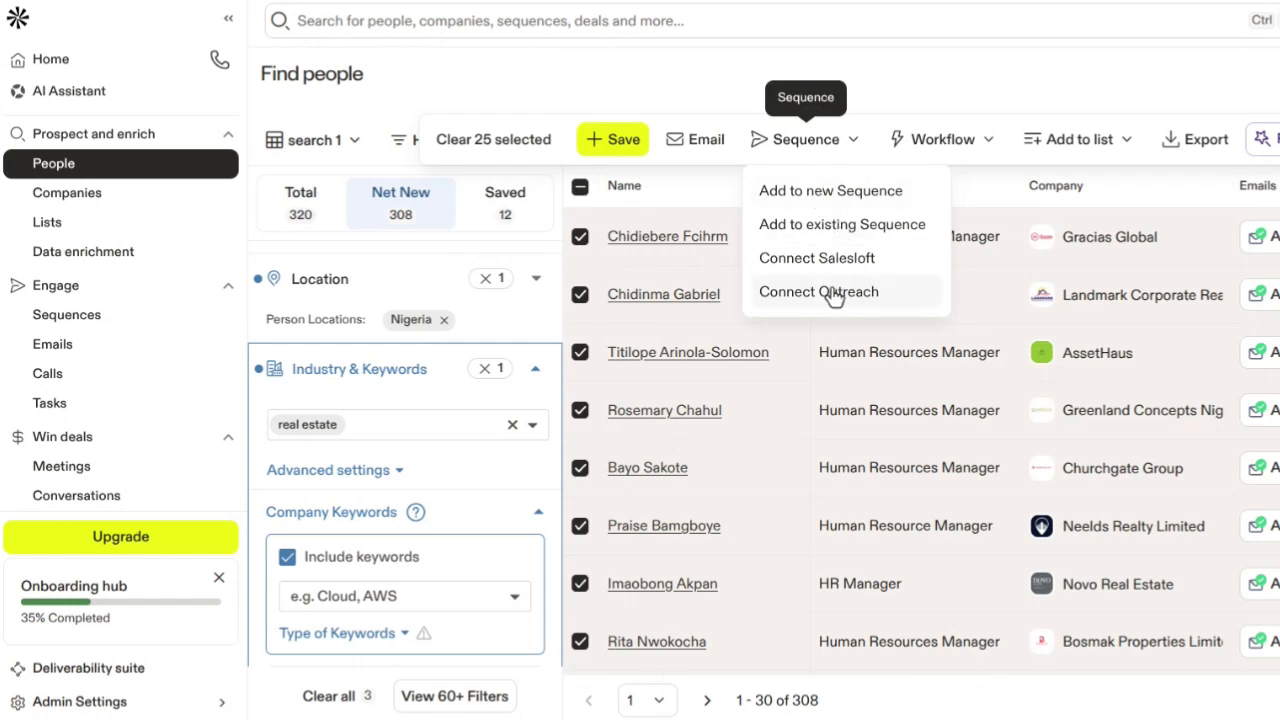
left_click(870, 226)
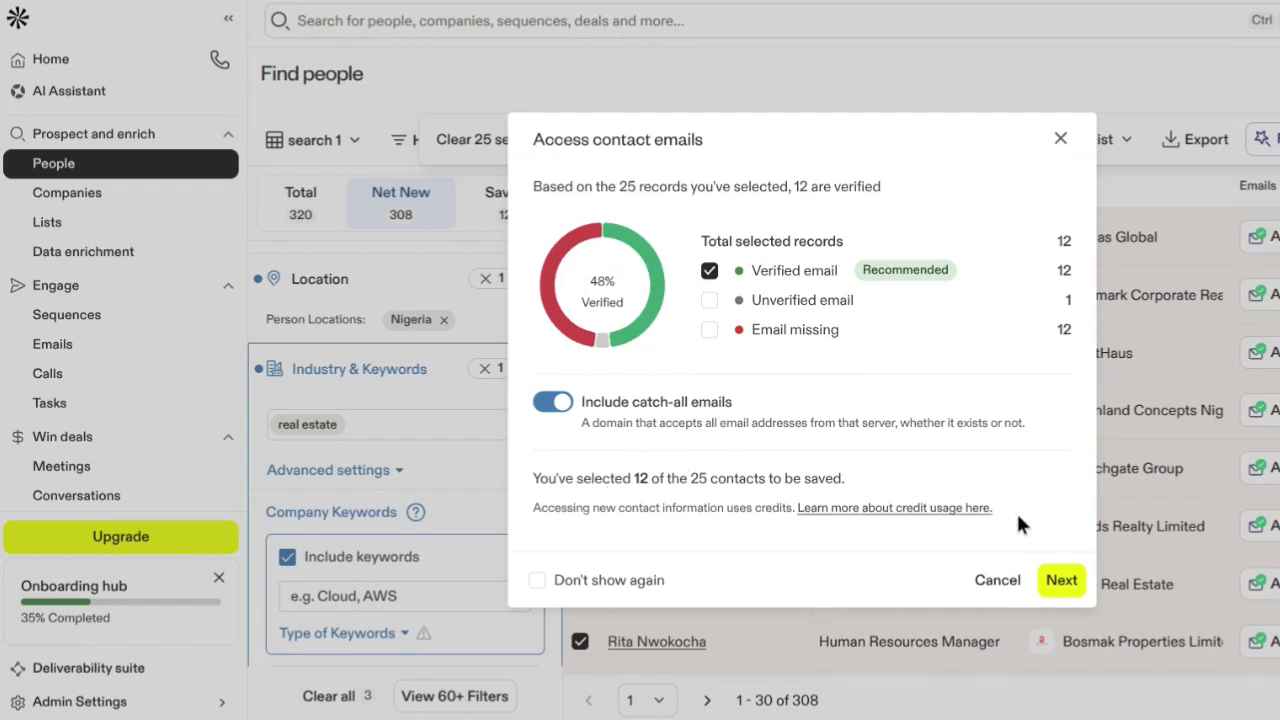
left_click(1061, 582)
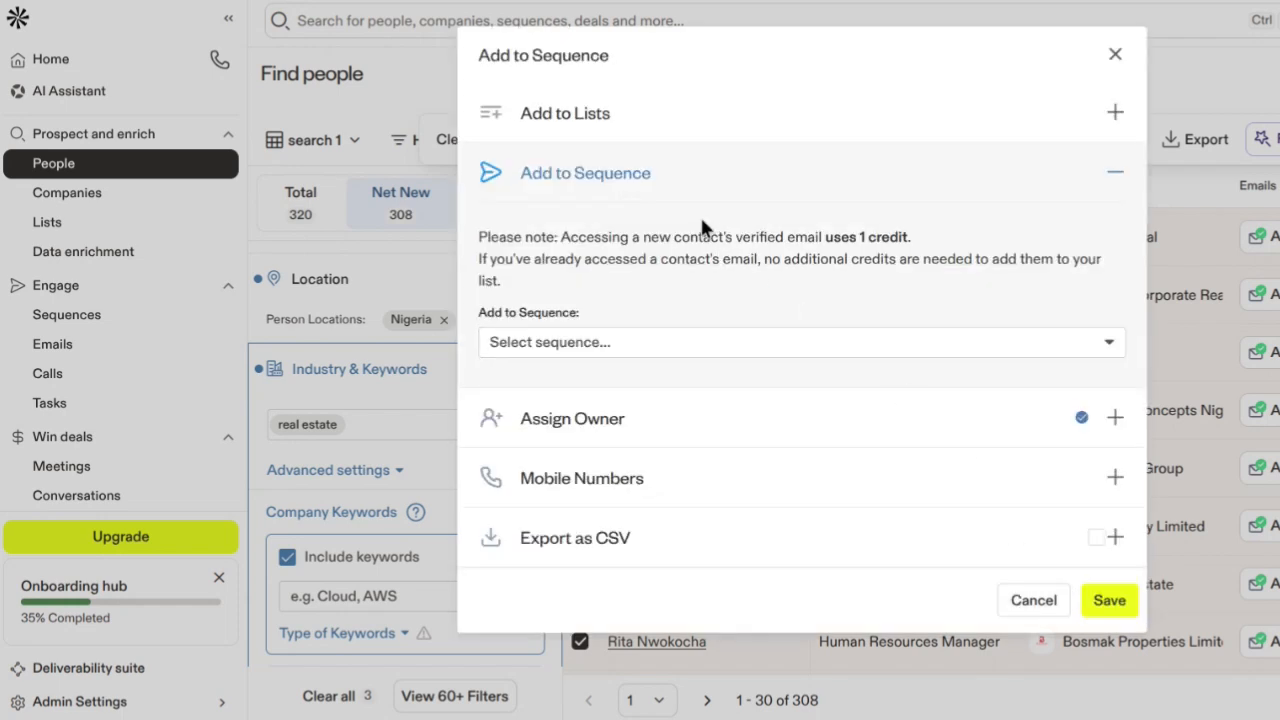
Add the contacts to the "Machi kunzult cold emails" sequence with the default mailbox as sender, and activate the suggested autopilot workflow.
left_click(745, 342)
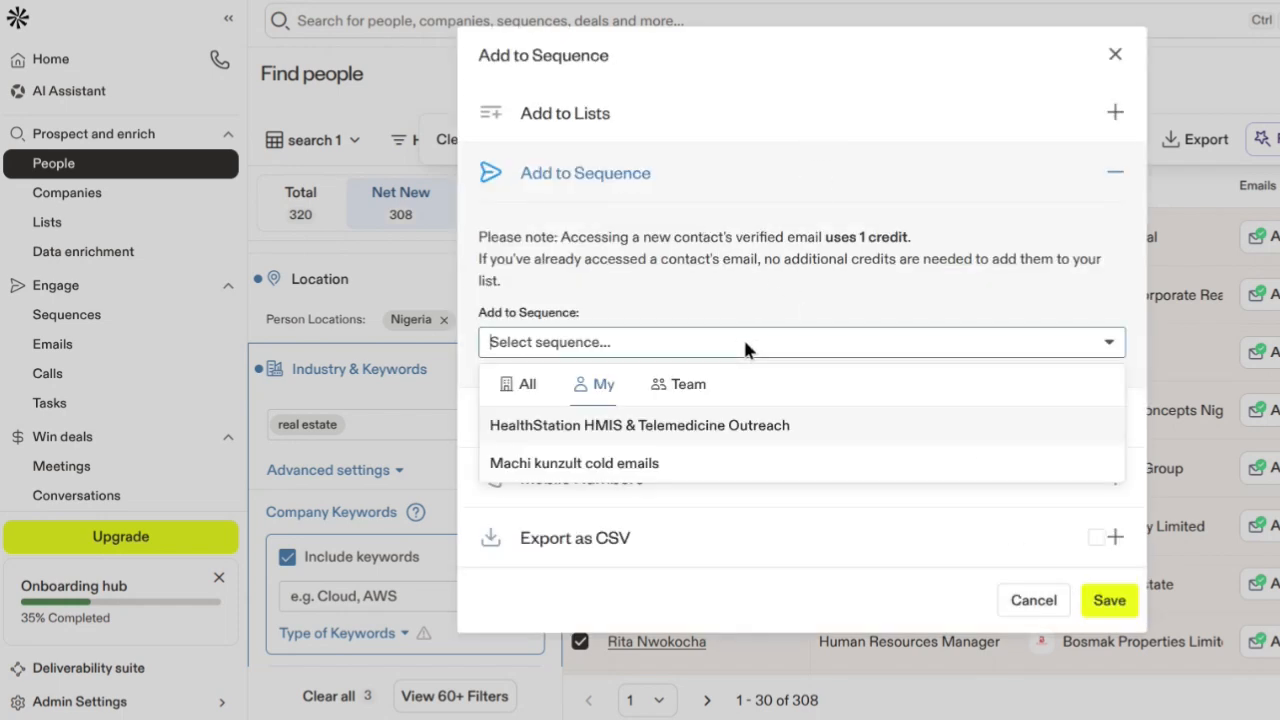
left_click(689, 466)
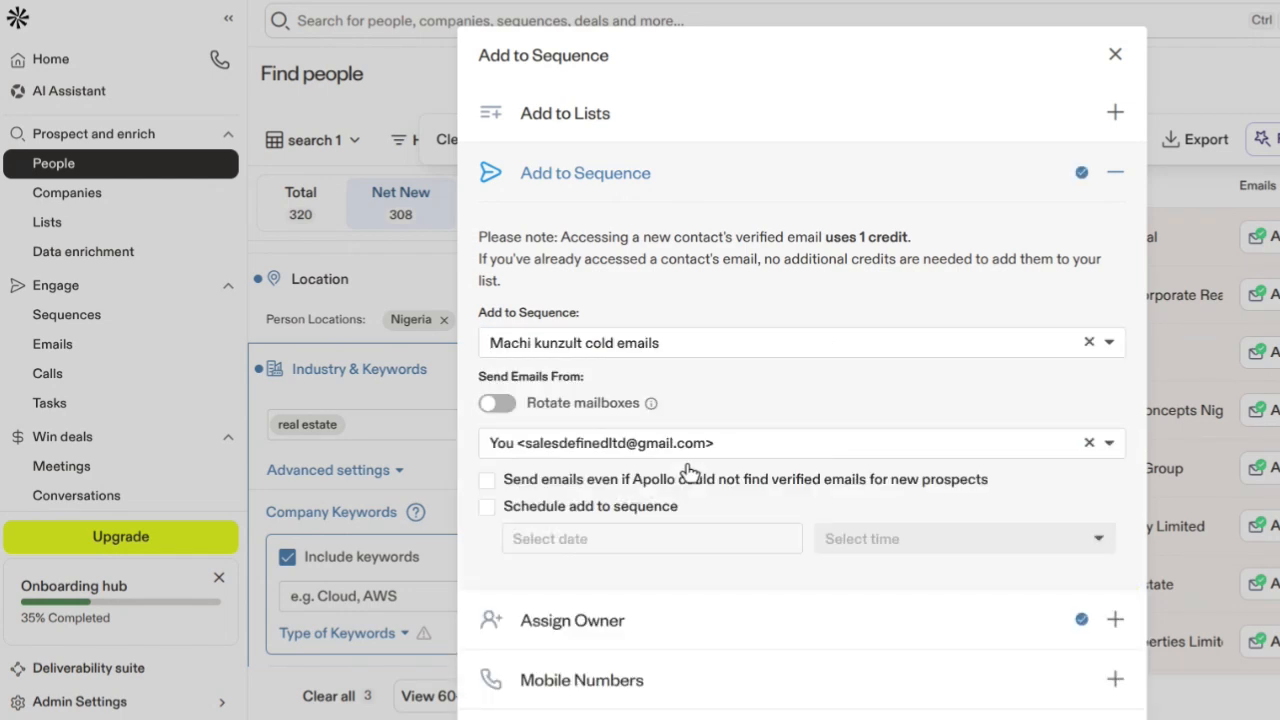
left_click(750, 445)
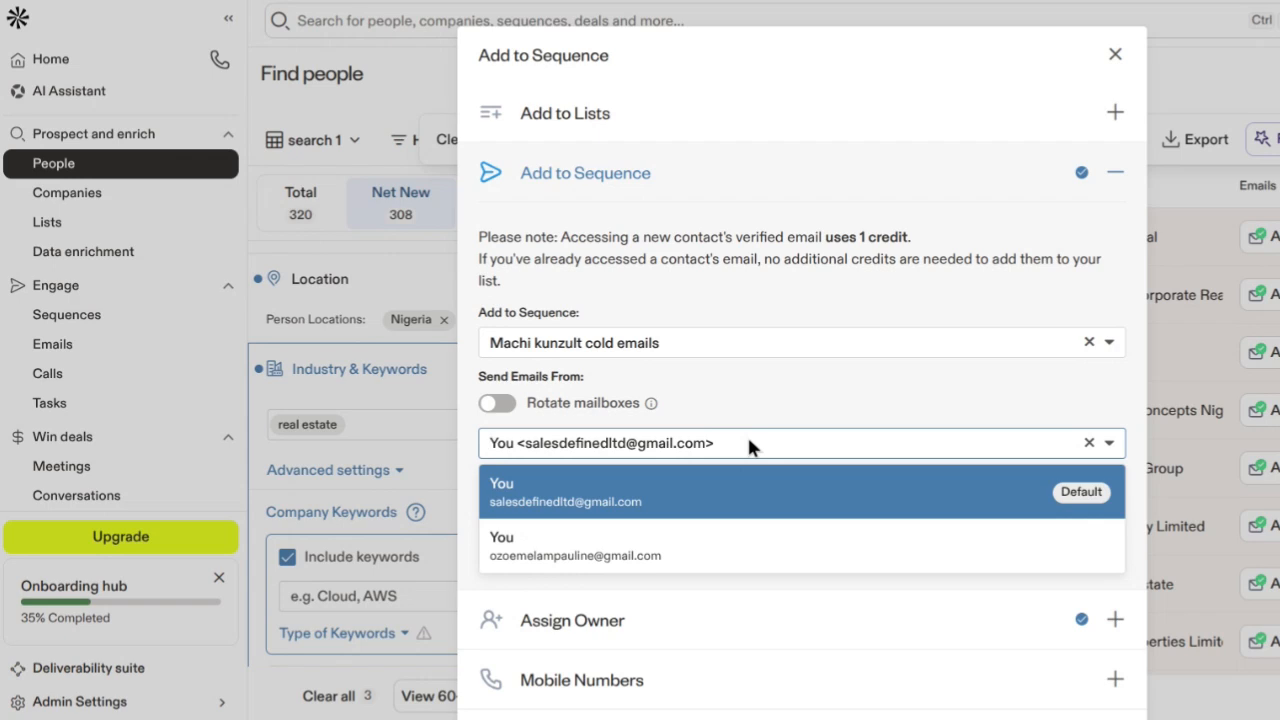
left_click(723, 500)
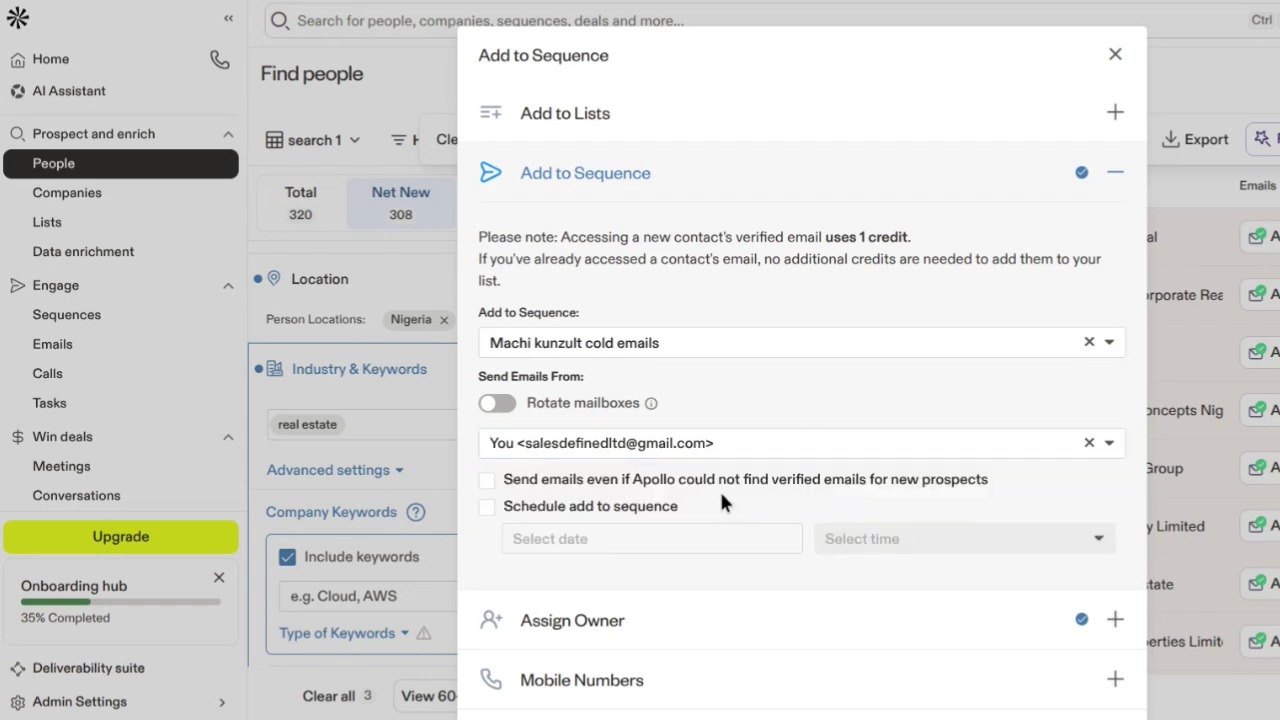
scroll(722, 500, "down", 3)
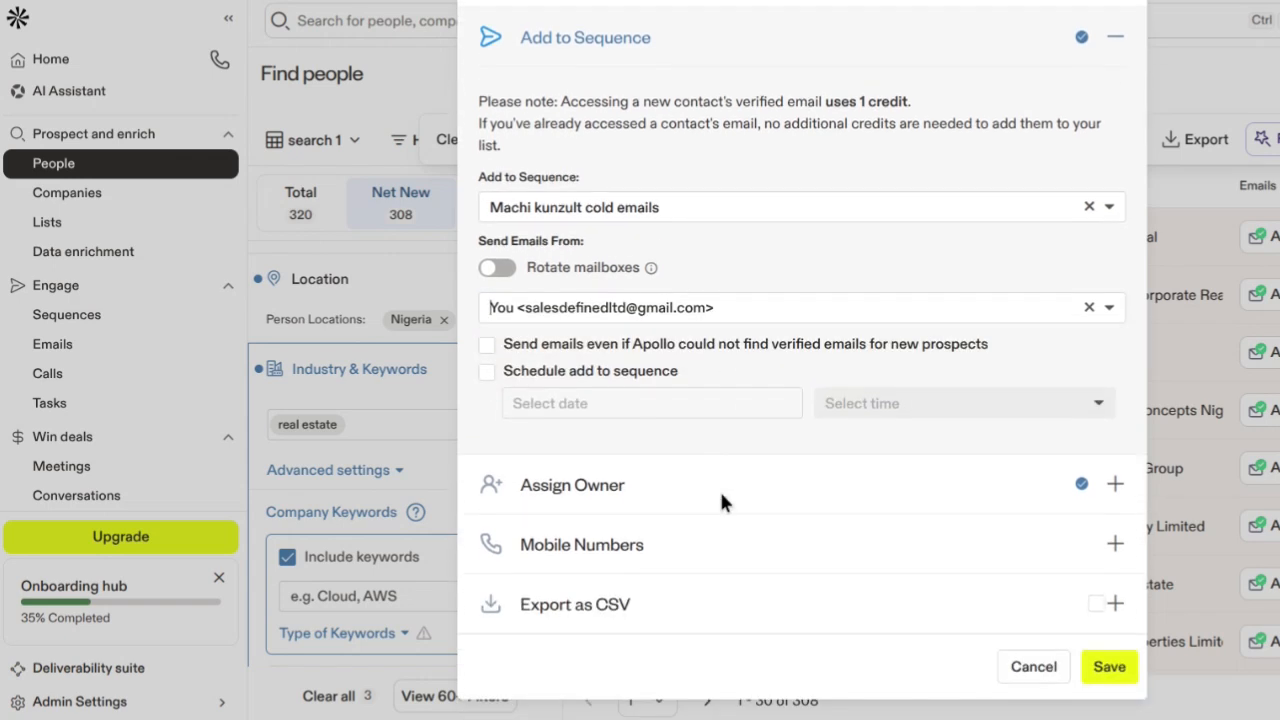
left_click(1106, 661)
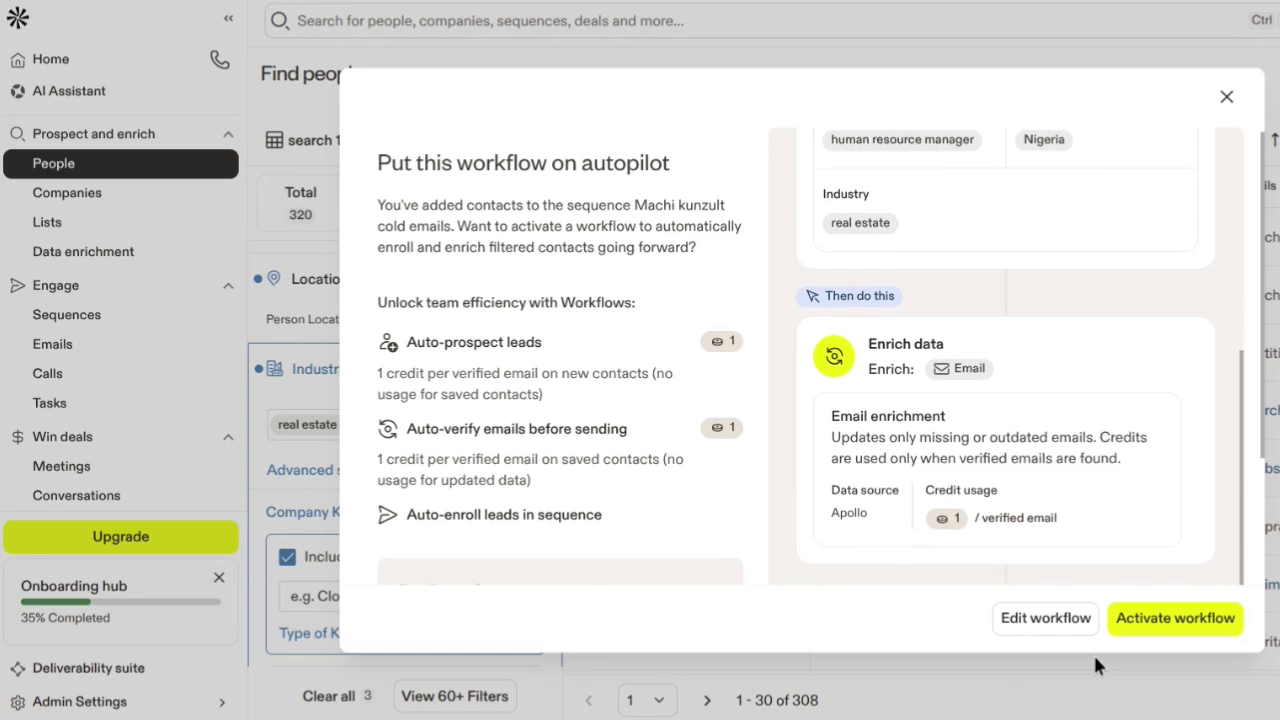
left_click(1166, 619)
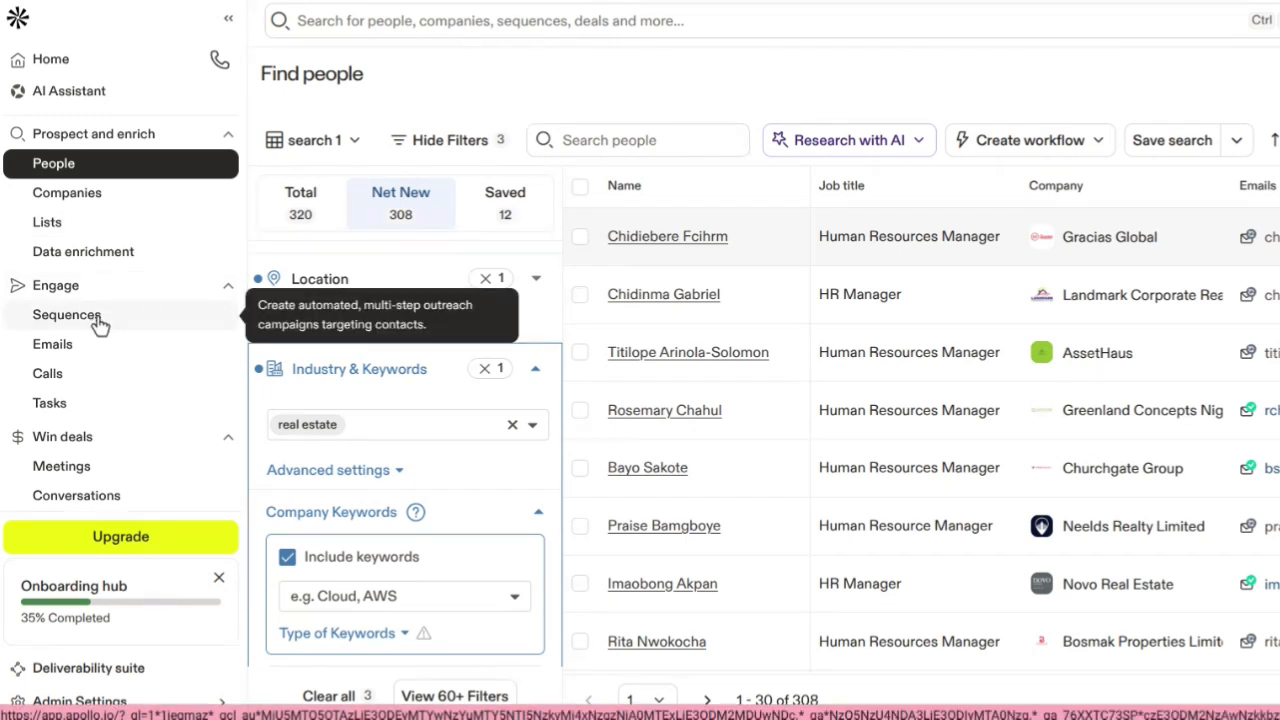
Open the "Machi kunzult cold emails" sequence and examine its statistics and first automatic email step.
left_click(66, 315)
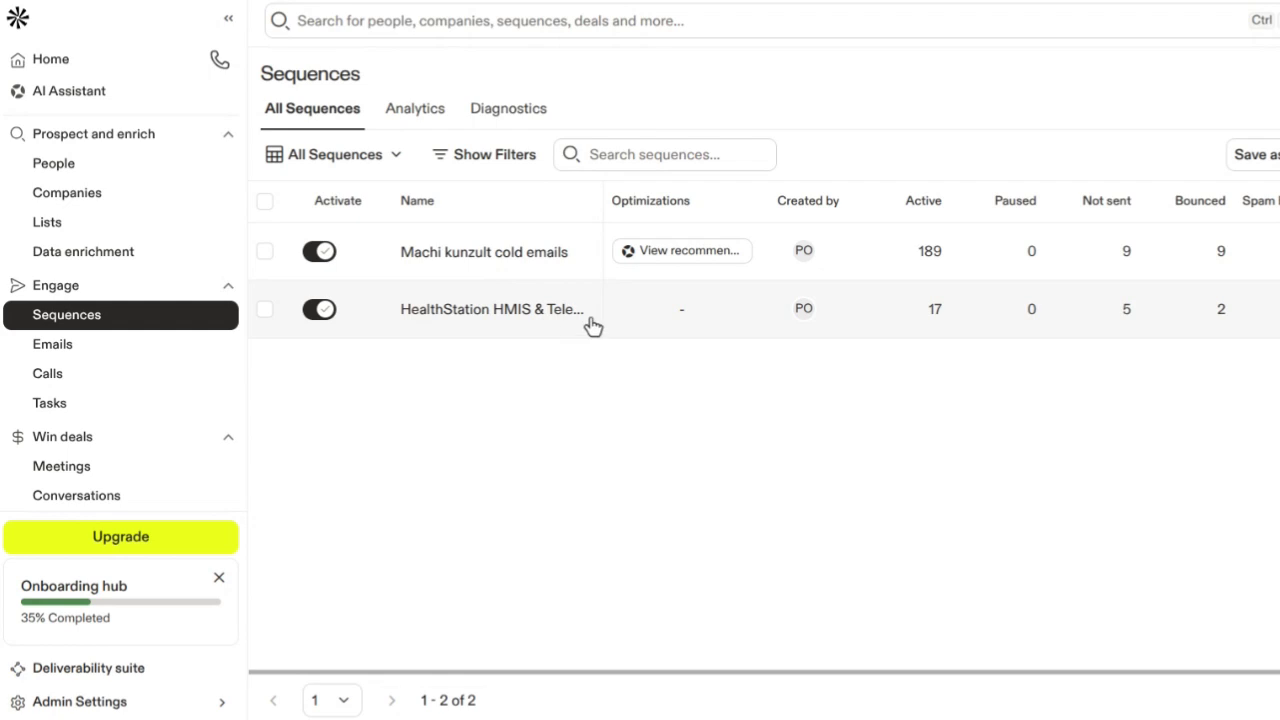
left_click(554, 258)
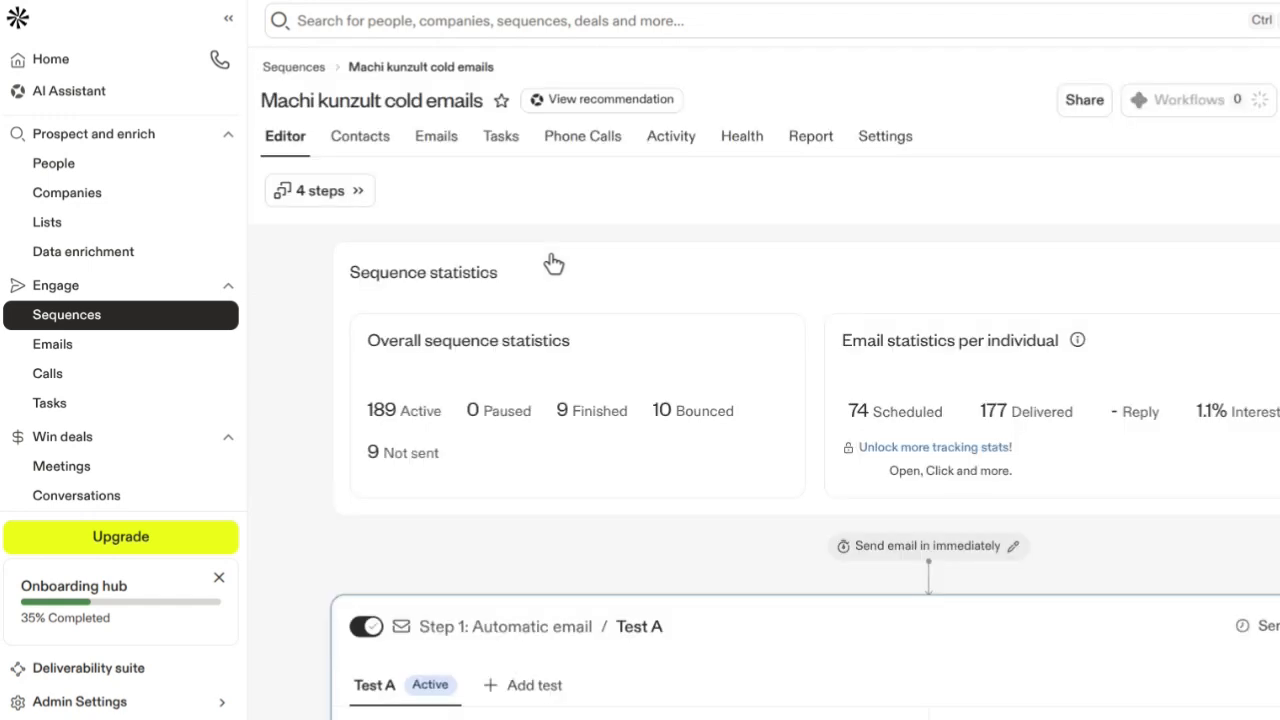
scroll(708, 230, "down", 2)
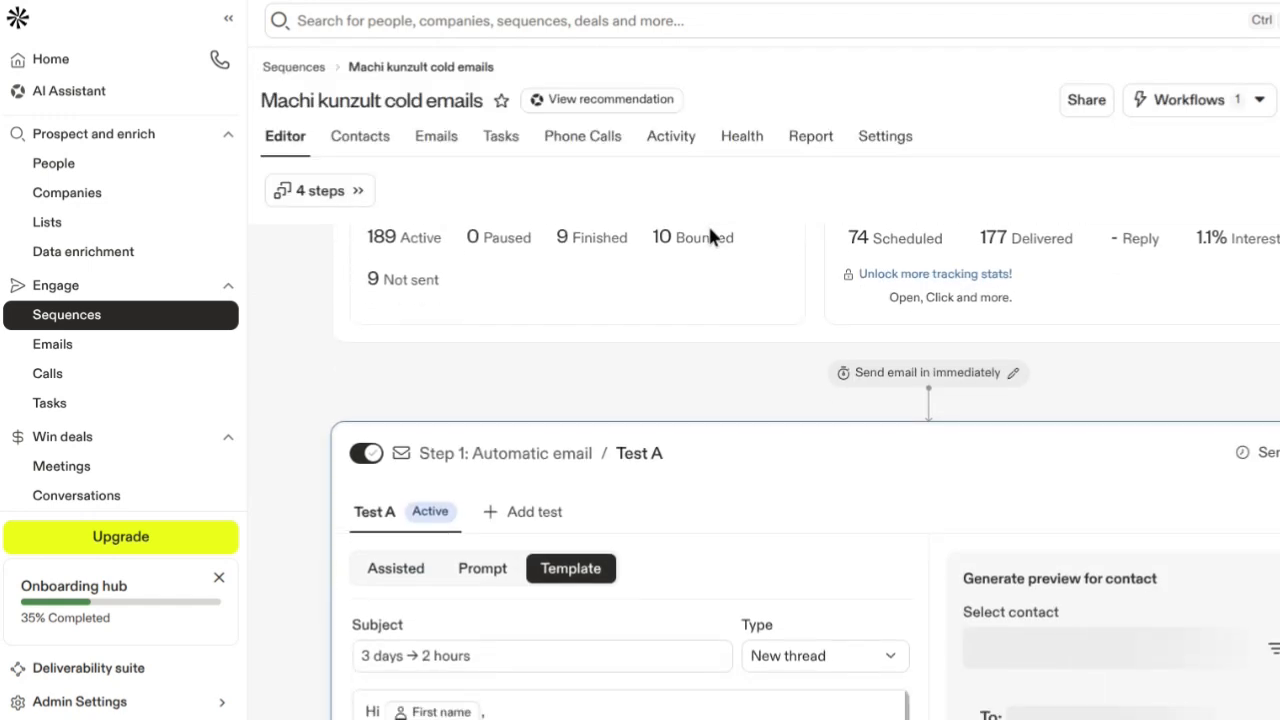
scroll(710, 235, "down", 2)
scroll(710, 235, "up", 4)
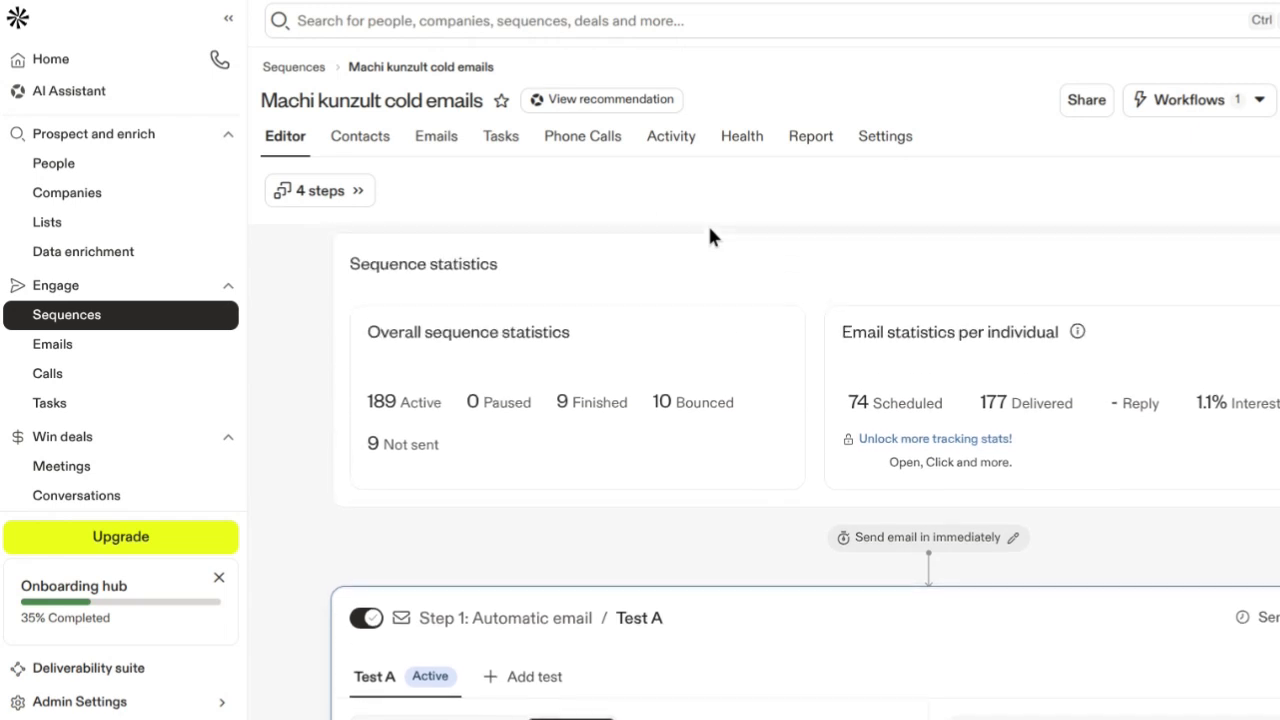
Review the sequence's contacts and their stages, check its activity log, and return to the home page.
left_click(362, 140)
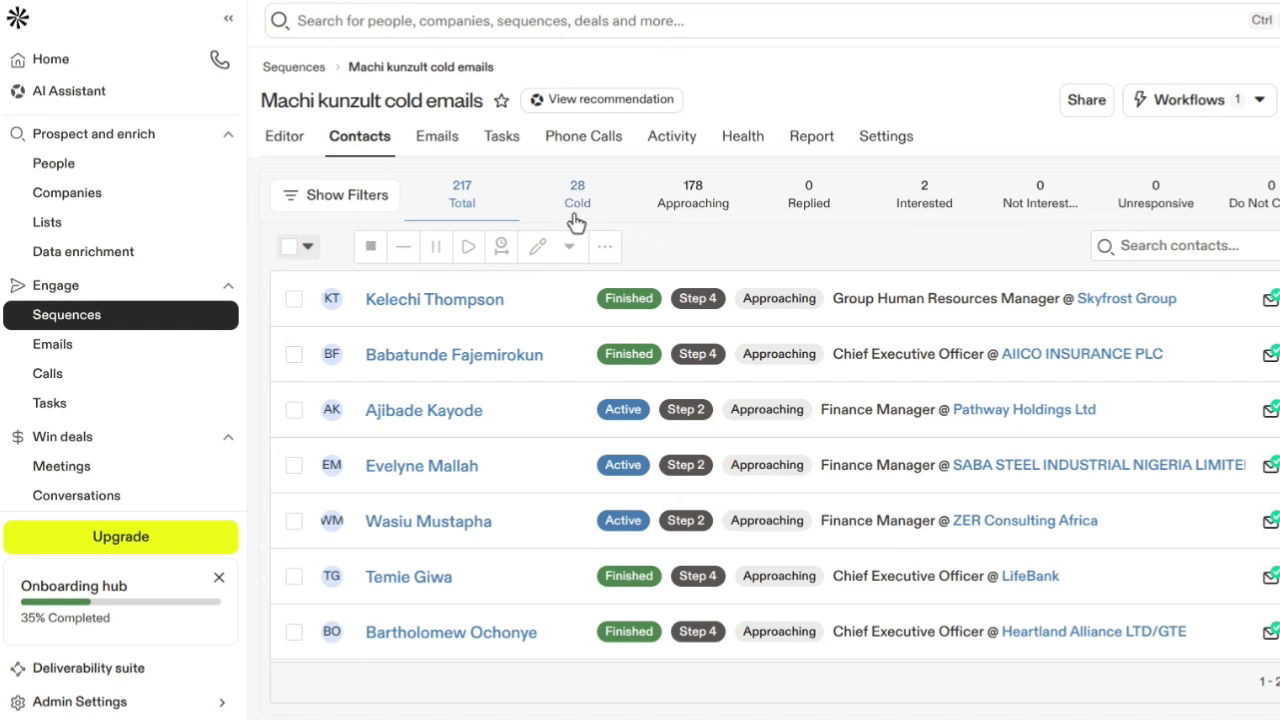
mouse_move(578, 205)
left_click(683, 143)
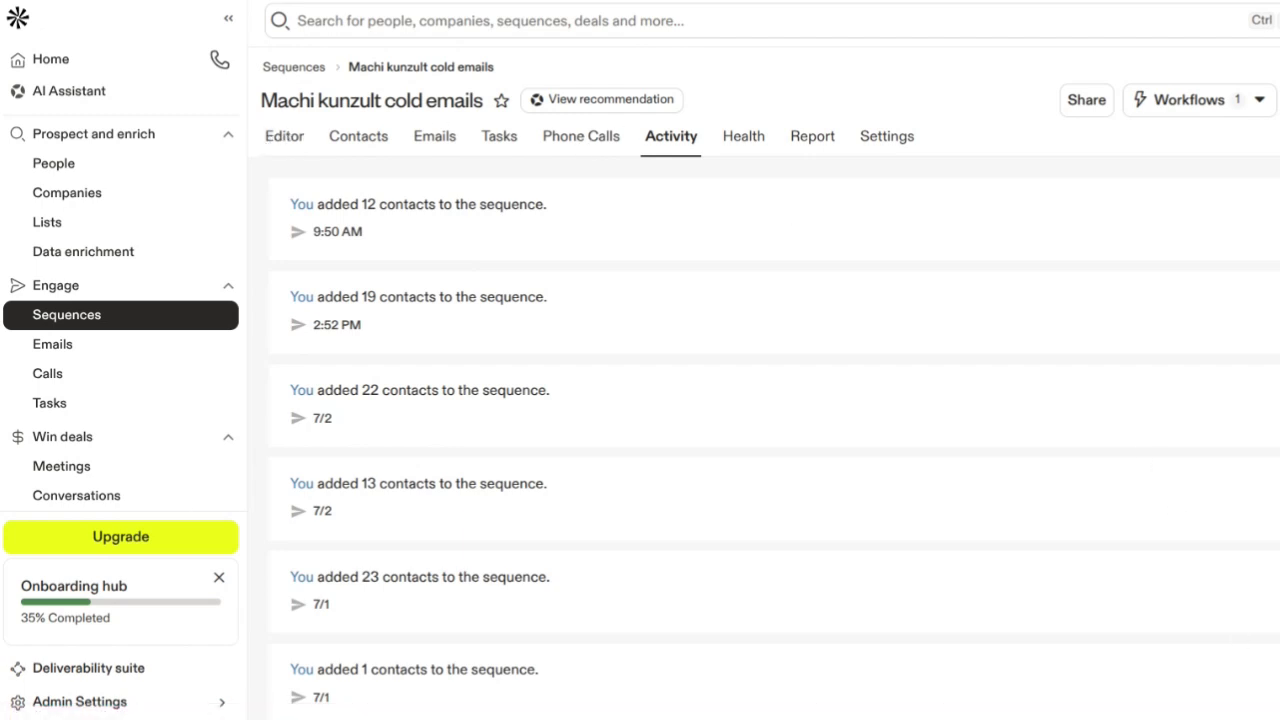
left_click(76, 62)
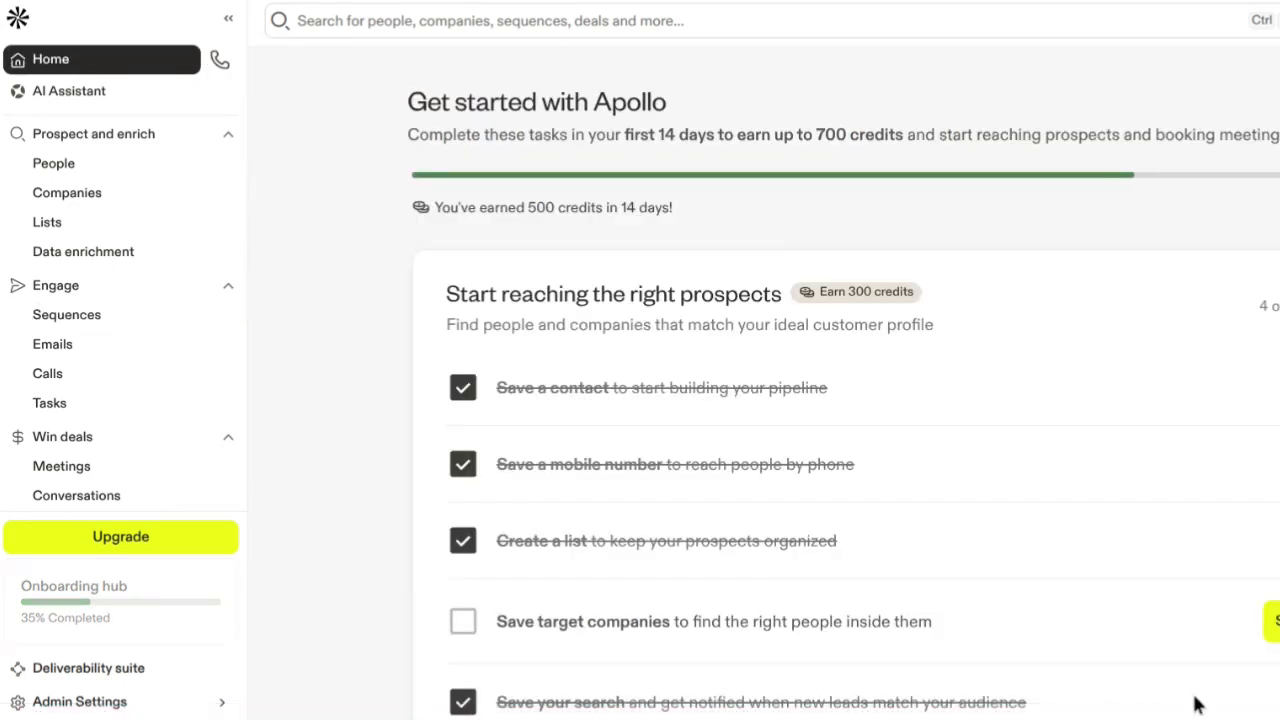